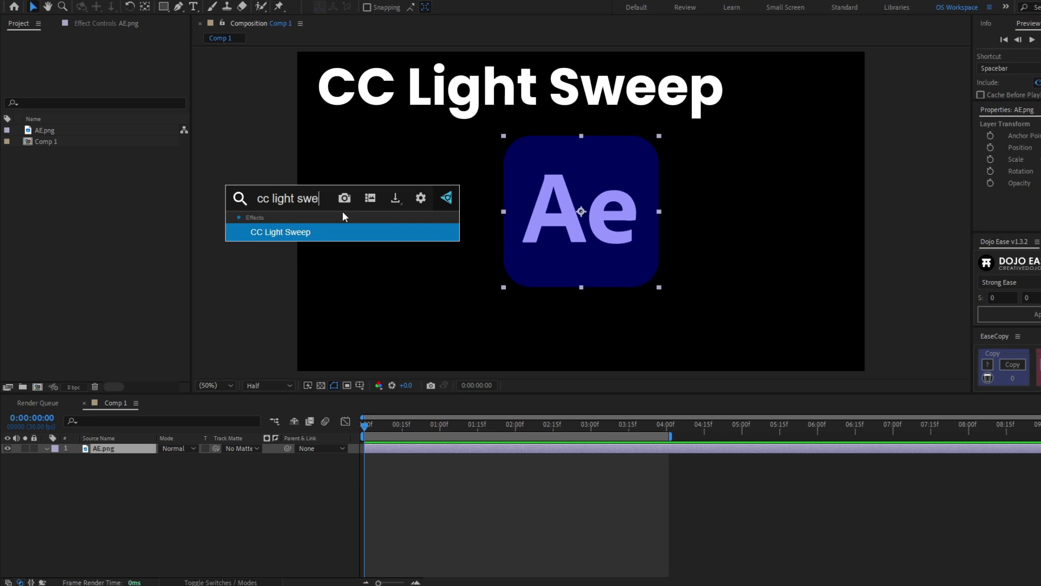
Step: Apply the CC Light Sweep effect to the AE.png layer and shift its center toward the logo's upper-right area
key(Return)
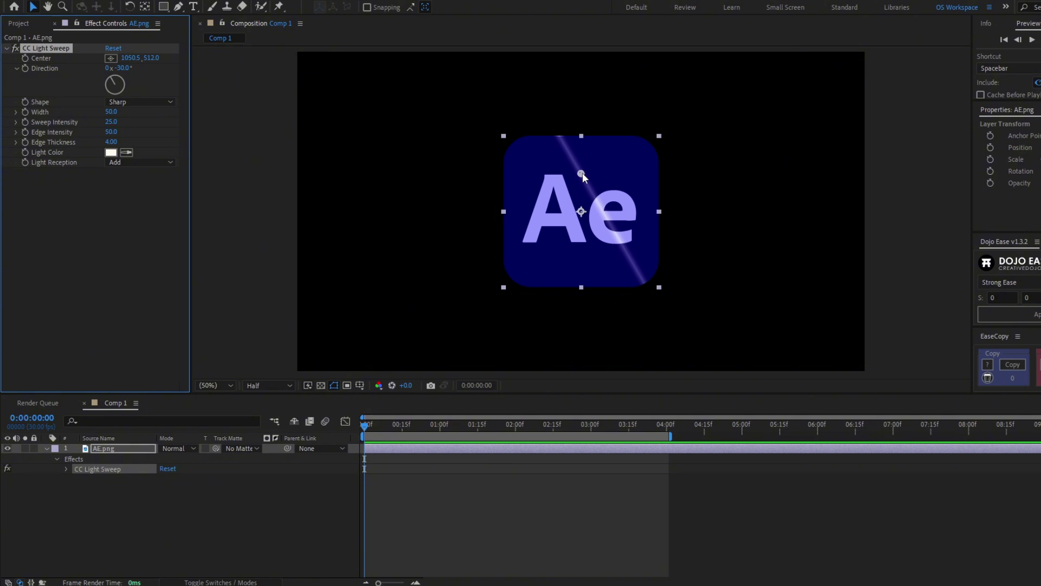
drag(581, 173, 605, 164)
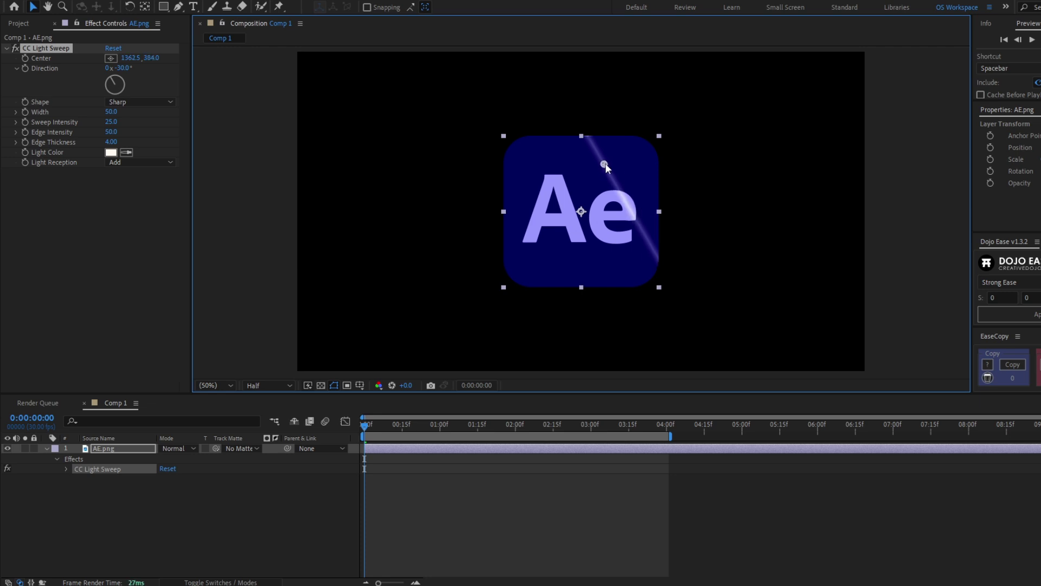
click(50, 224)
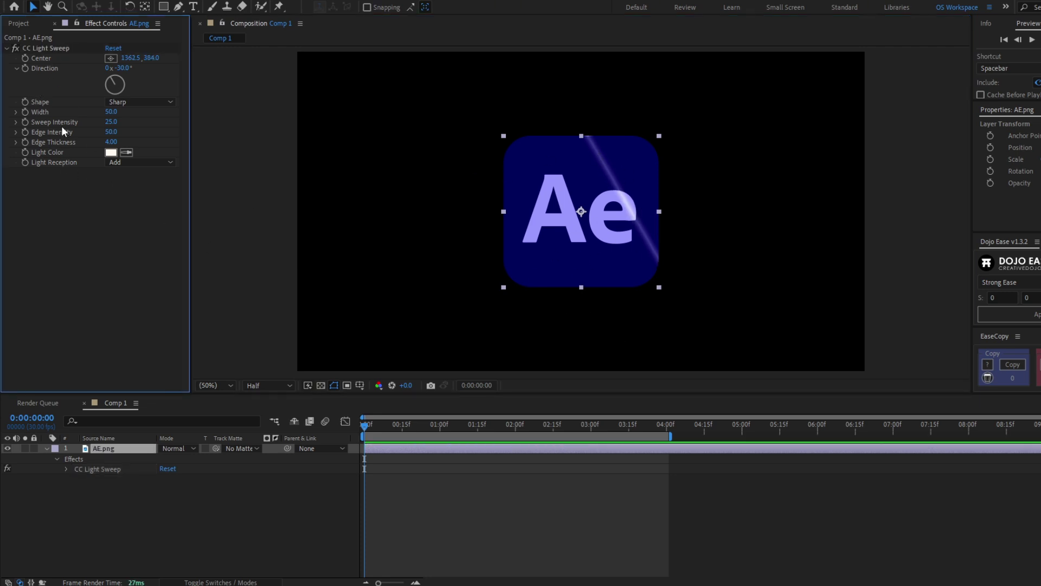
click(45, 47)
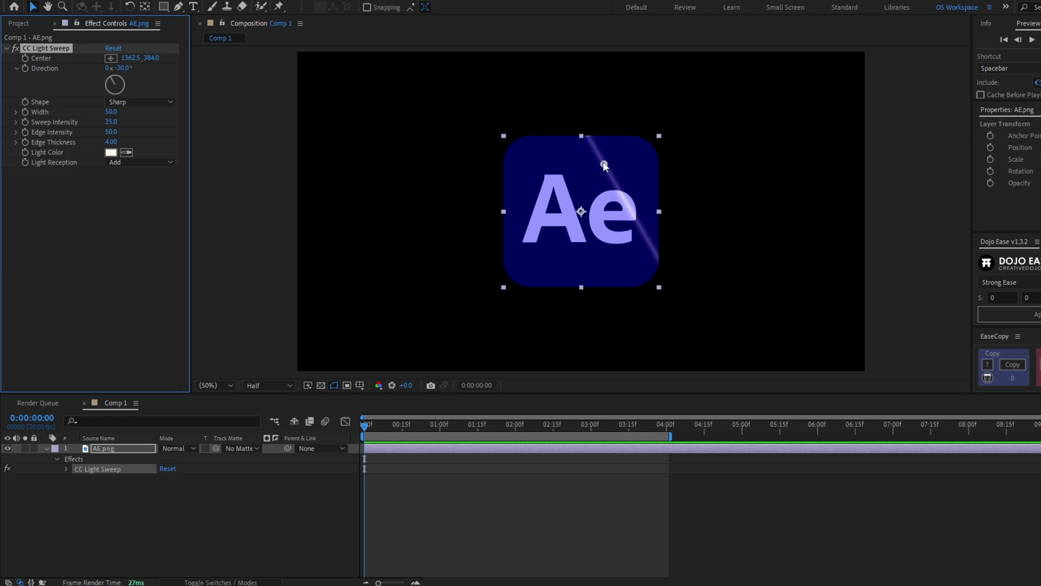
Step: Keyframe the sweep's Center from just outside the logo's lower-left corner at 0:00 to its upper-right corner at 2:00, and preview the motion
drag(604, 164, 496, 285)
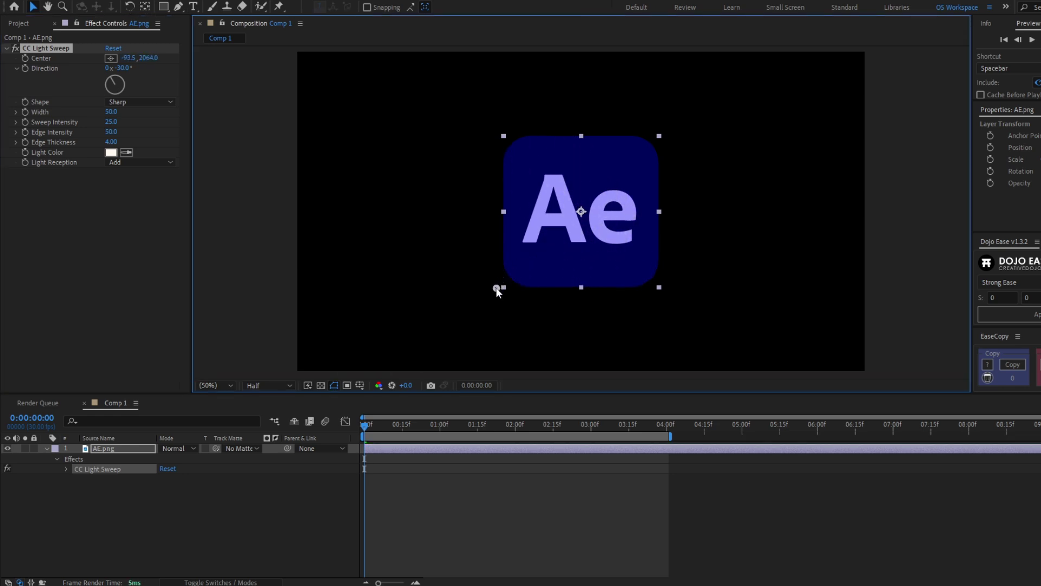
click(24, 58)
drag(367, 428, 518, 434)
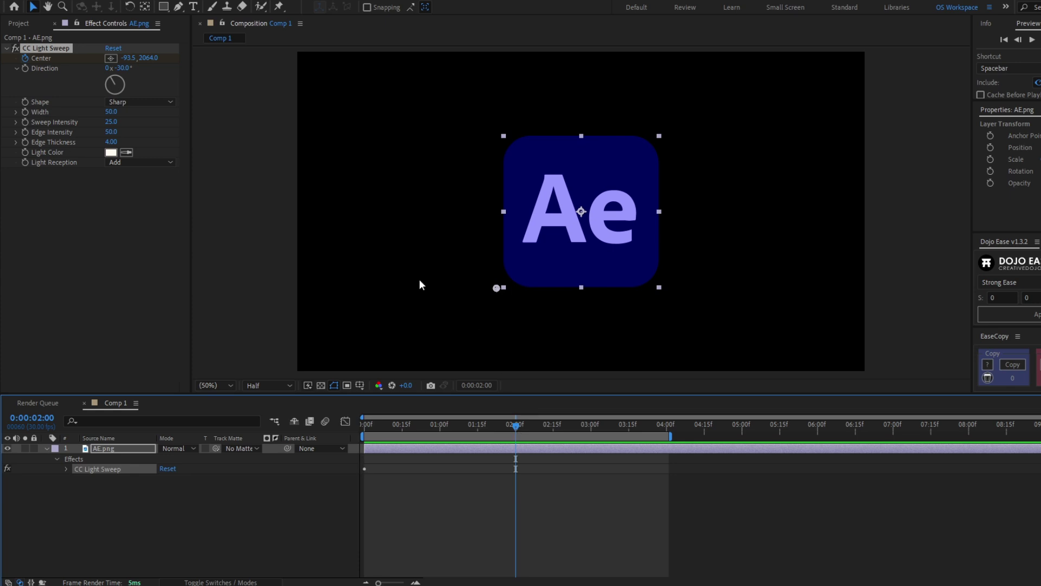
mouse_move(495, 288)
mouse_down()
mouse_move(515, 293)
mouse_move(561, 271)
mouse_move(660, 144)
mouse_up()
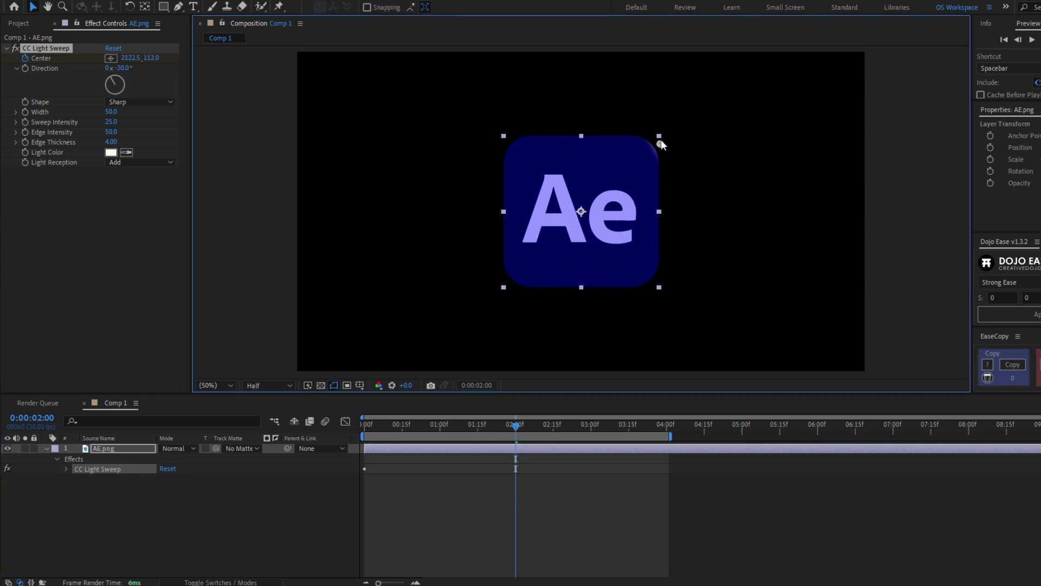
click(597, 506)
mouse_move(460, 429)
mouse_down()
mouse_move(363, 435)
mouse_move(499, 415)
mouse_move(450, 411)
mouse_up()
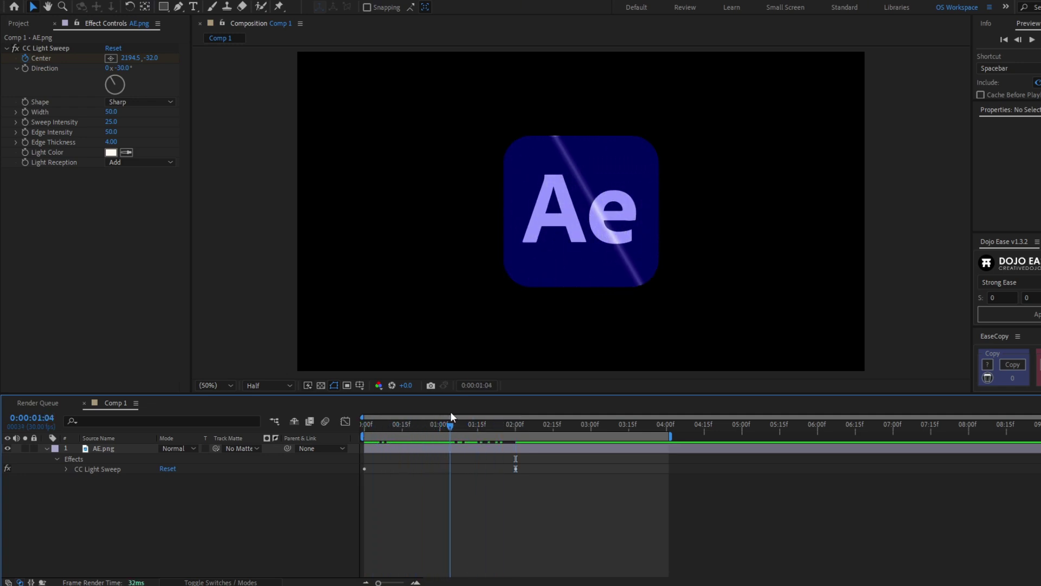
Step: Set the light sweep's Width to 184 and its Sweep Intensity to 49
click(582, 242)
drag(111, 114, 135, 121)
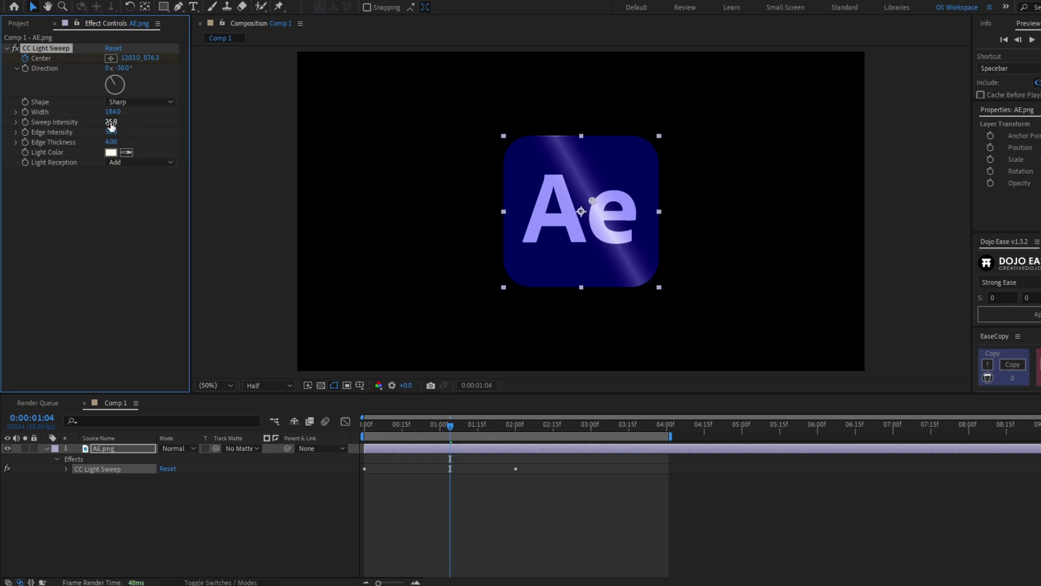
drag(111, 125, 124, 124)
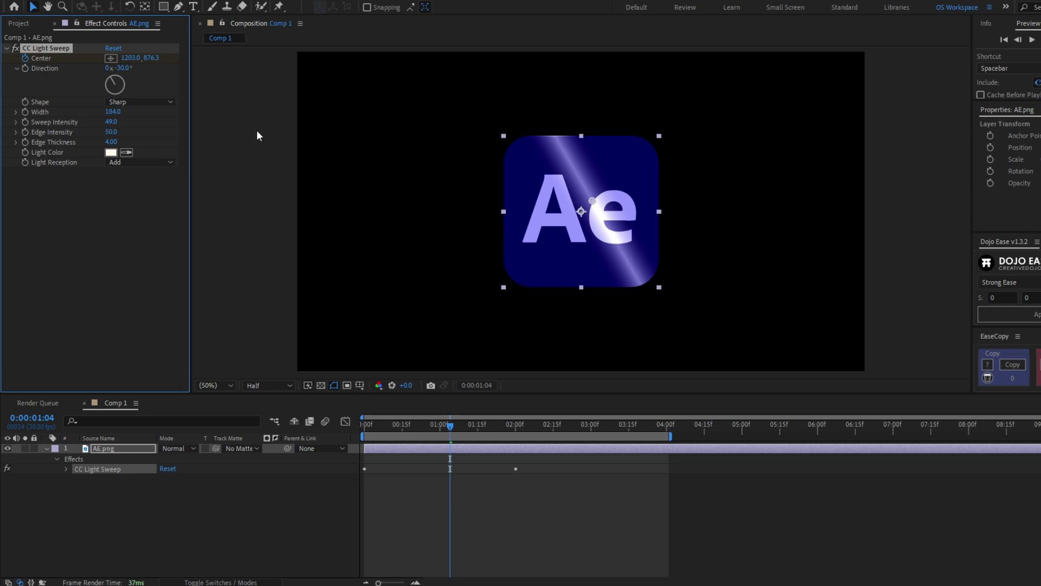
Step: Try Edge Intensity at 0 and at 52 while inspecting the logo's top edge up close
key(period)
key(period)
scroll(539, 146, up, 8)
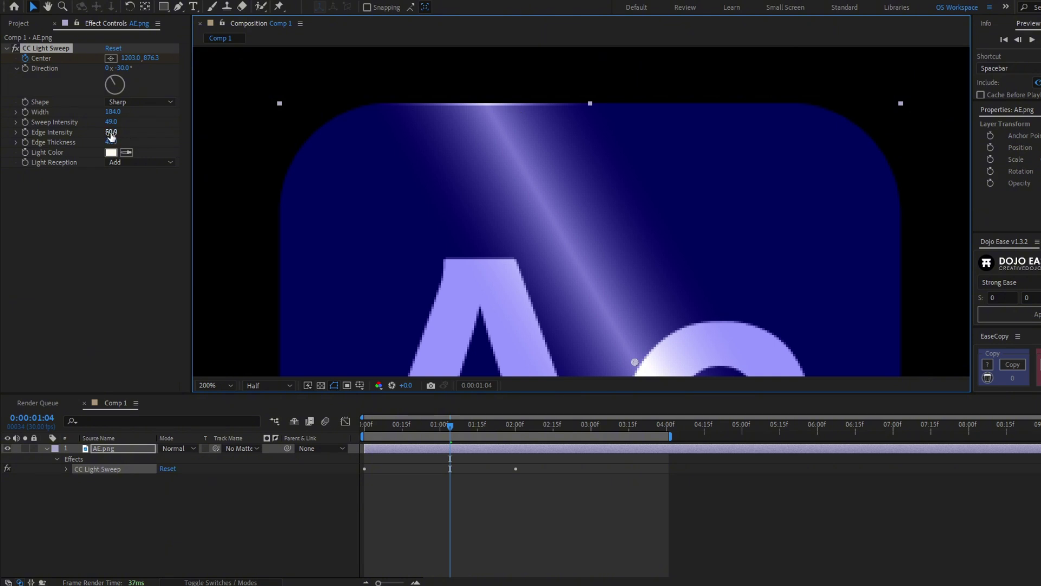
drag(111, 135, 68, 159)
key(comma)
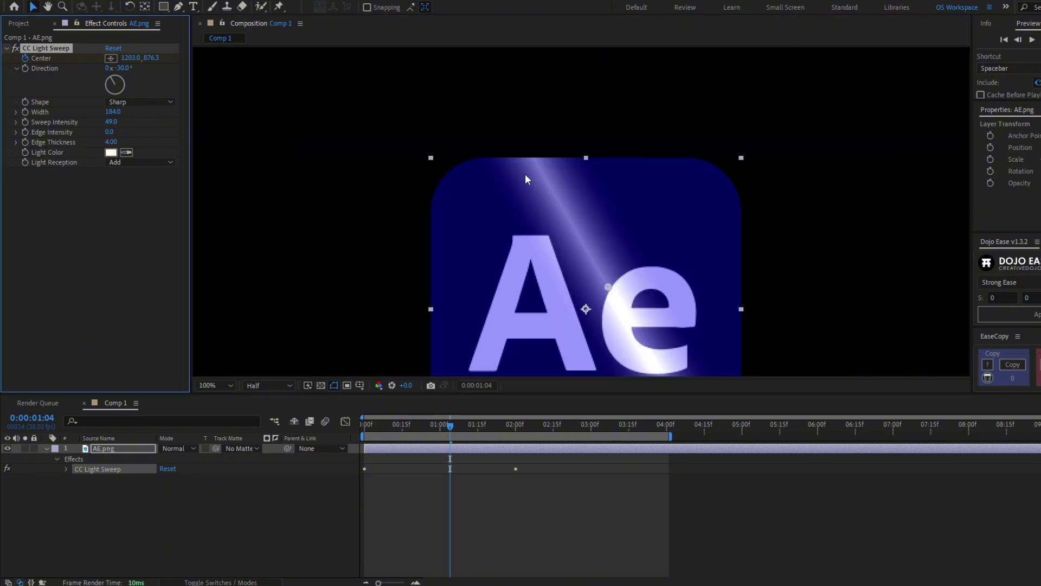
key(comma)
key(period)
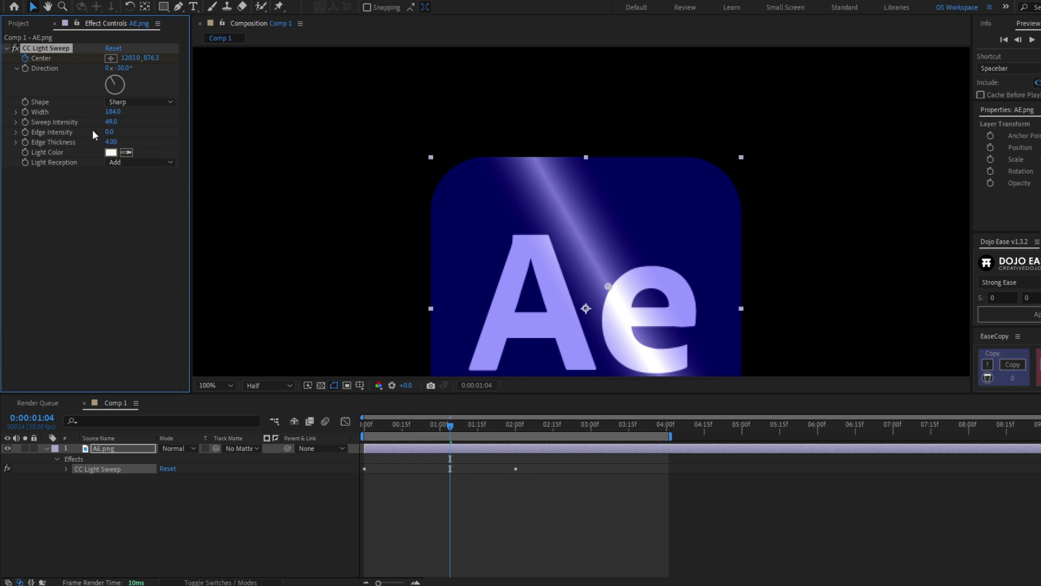
drag(109, 132, 129, 132)
drag(648, 224, 593, 148)
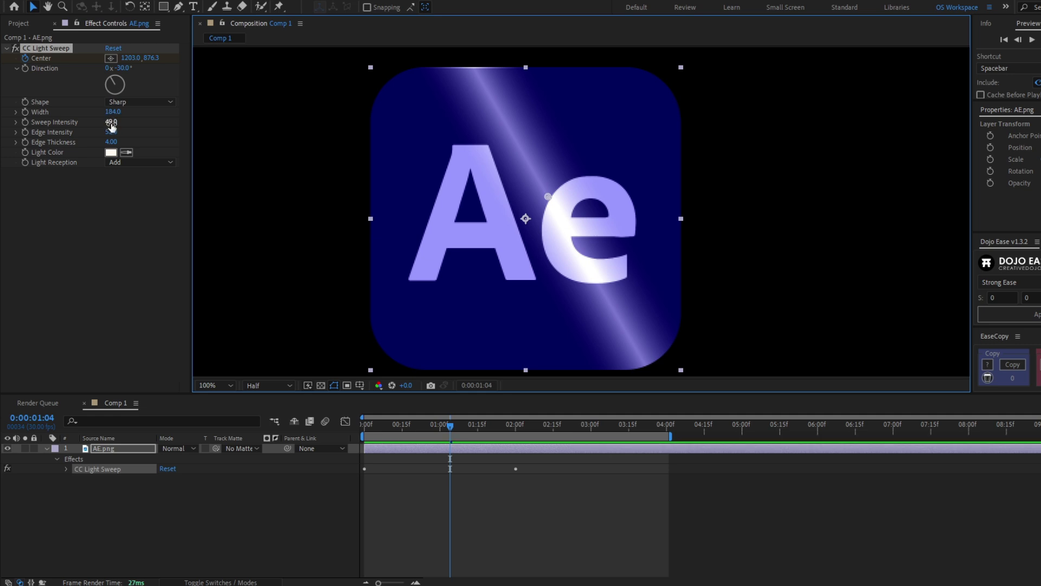
Step: Set Sweep Intensity to 0 to isolate the edge light, and raise Edge Intensity to 128 and Edge Thickness to 12.7
click(110, 123)
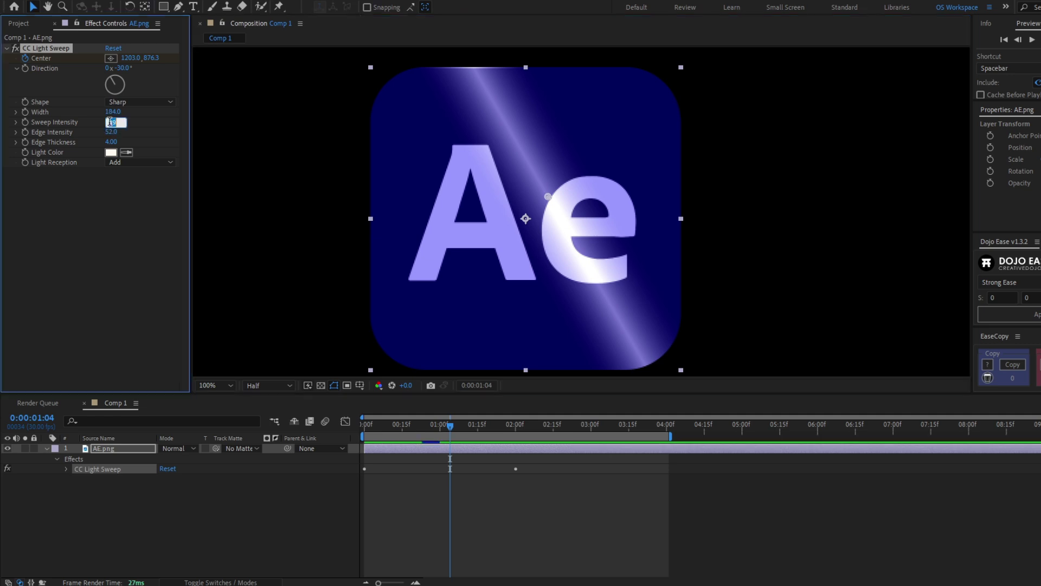
text(0)
key(Return)
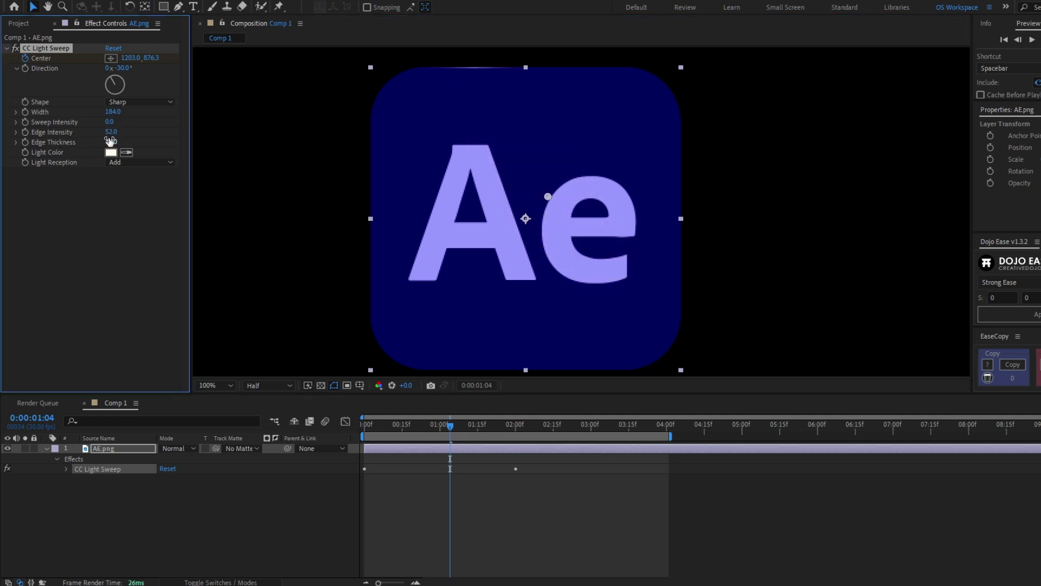
mouse_move(113, 132)
mouse_down()
mouse_move(174, 137)
mouse_move(162, 138)
mouse_up()
mouse_move(110, 144)
mouse_down()
mouse_move(187, 139)
mouse_move(160, 140)
mouse_up()
Step: Set the Sweep Intensity to 67 and check the sweep between 1:04 and 1:09
drag(417, 428, 462, 415)
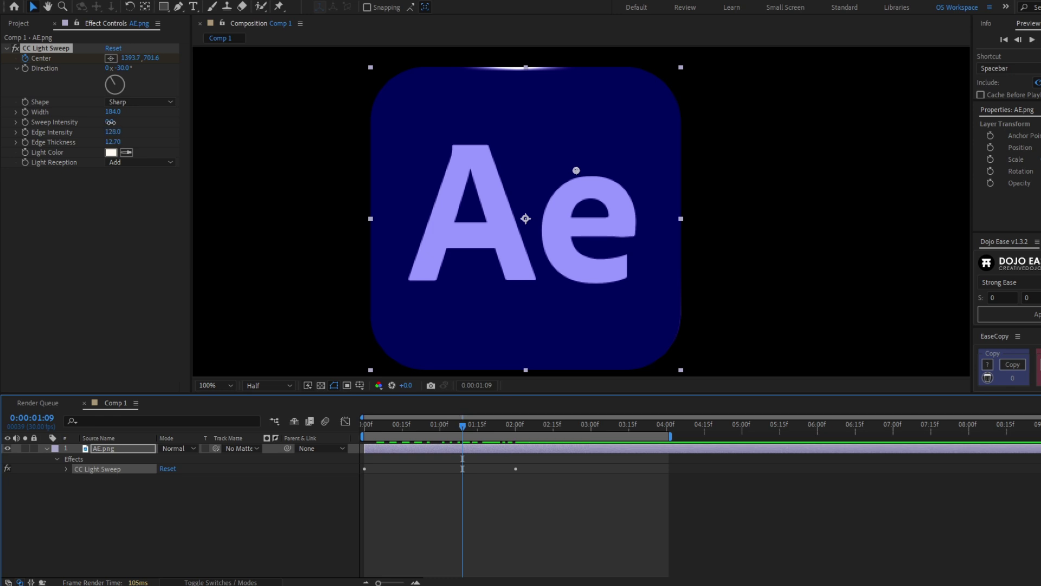
drag(111, 121, 144, 120)
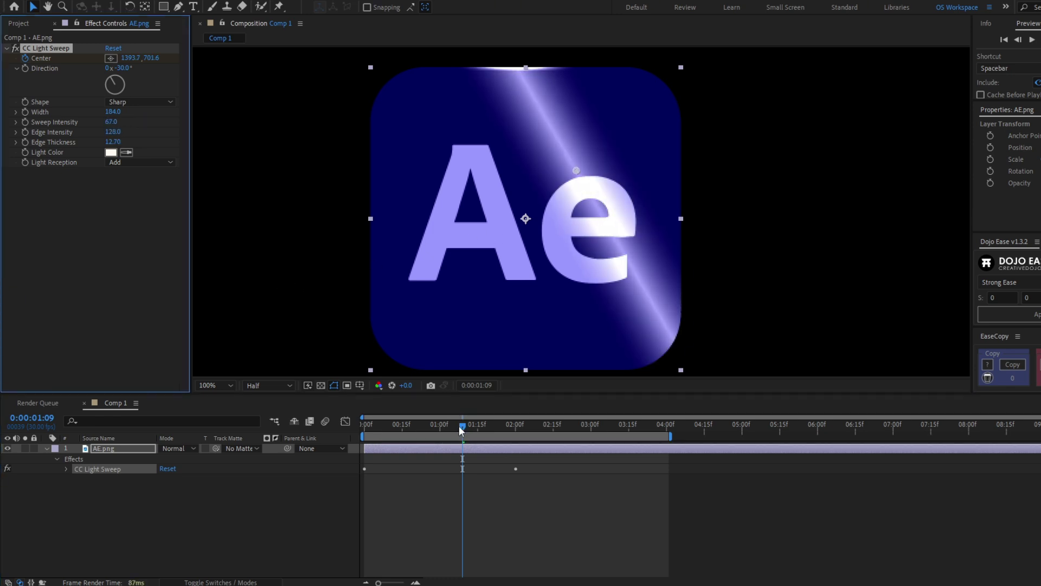
drag(462, 426, 448, 430)
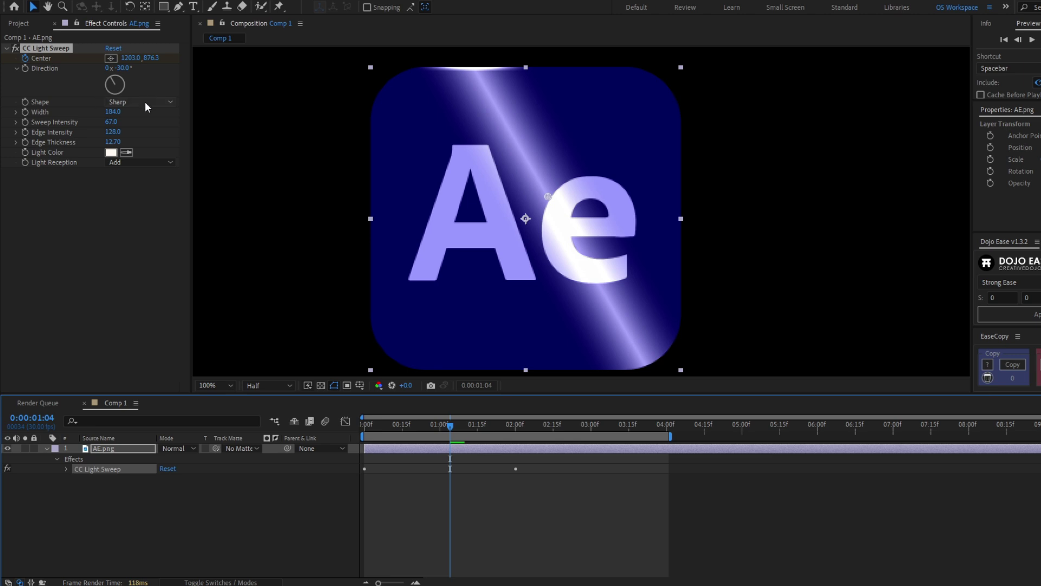
Step: Try the Smooth and Linear shapes for the light sweep and return it to Sharp
click(162, 101)
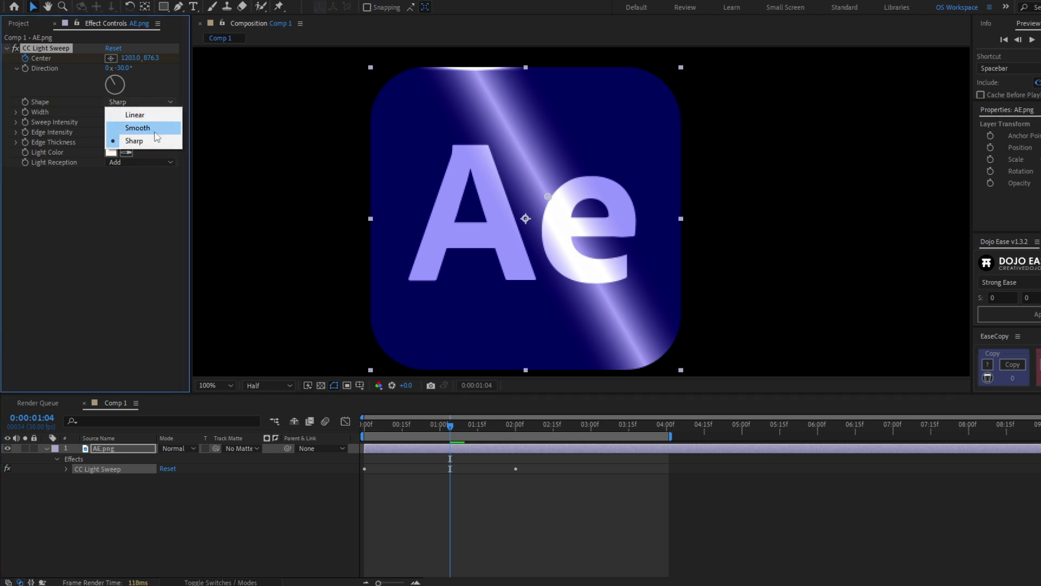
click(155, 131)
click(160, 102)
click(162, 115)
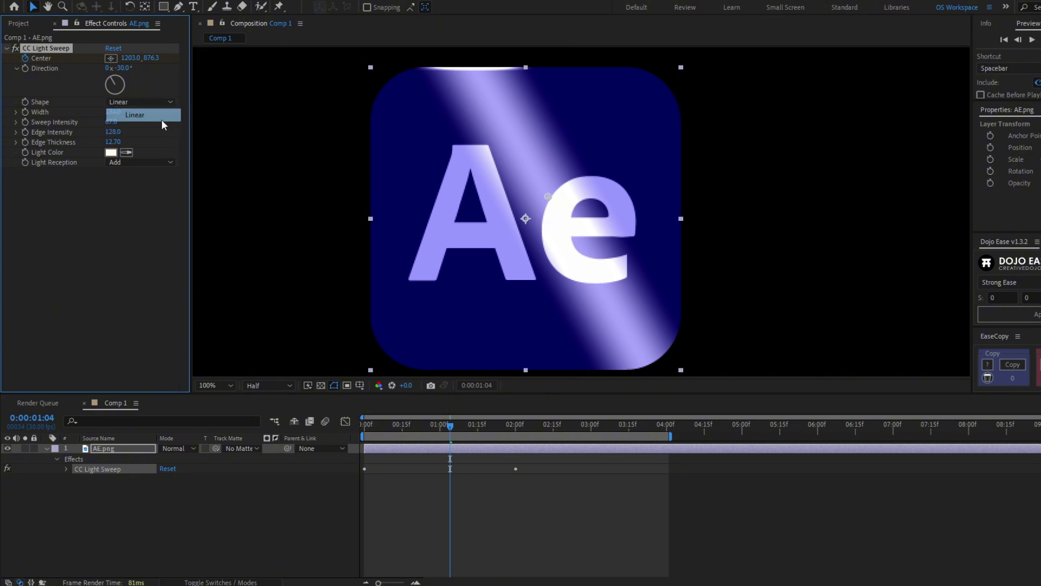
click(161, 102)
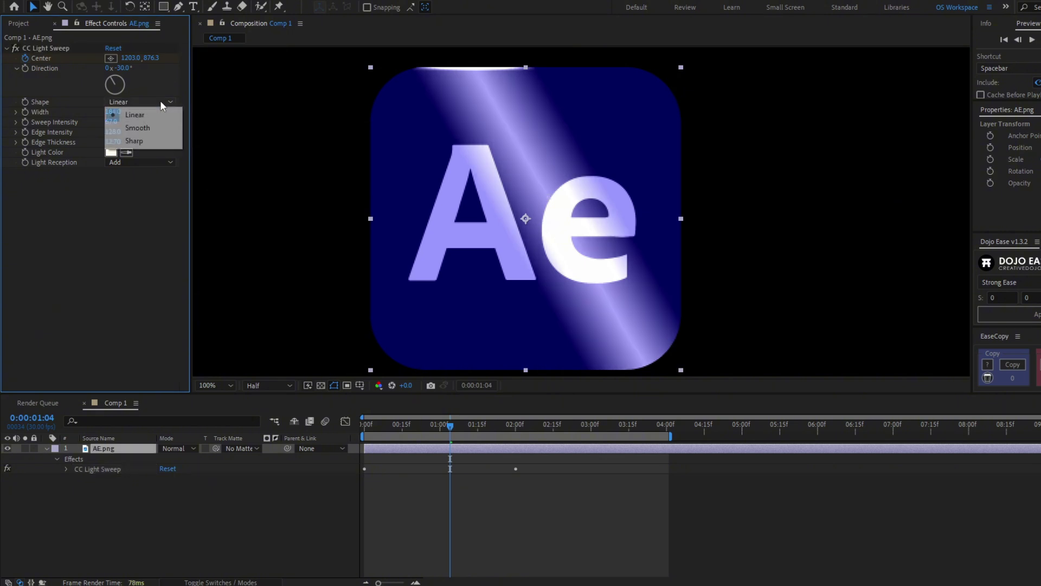
click(160, 141)
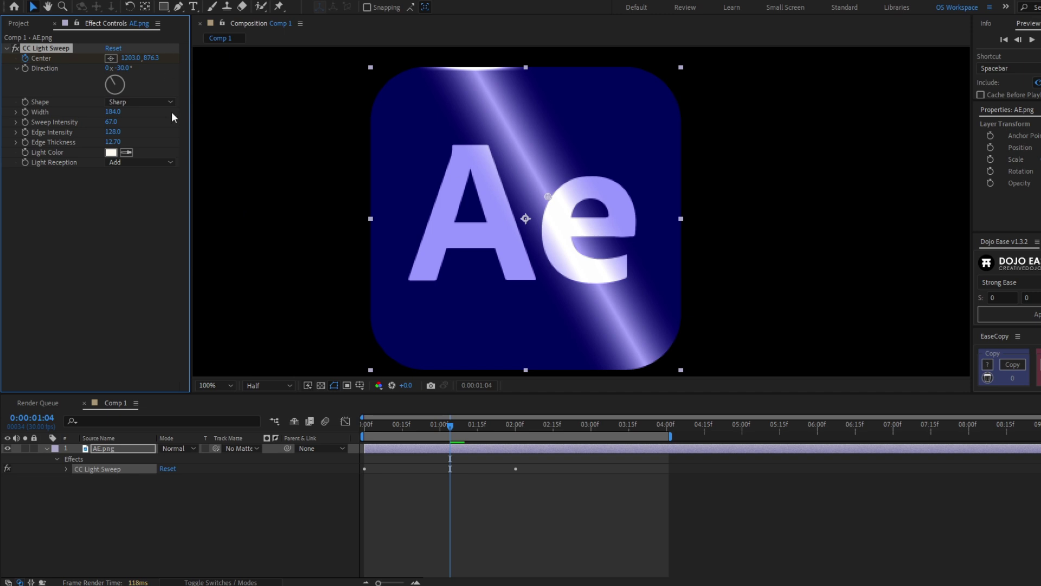
Step: Change the sweep's Light Color to a saturated light blue around #00C0FF
click(110, 152)
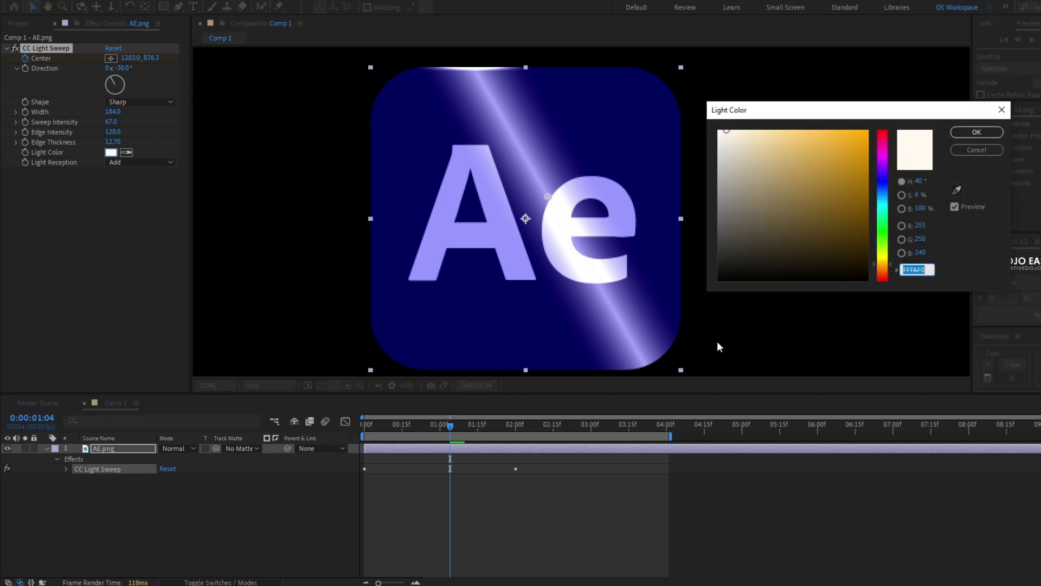
click(867, 131)
drag(883, 264, 883, 211)
drag(802, 131, 895, 98)
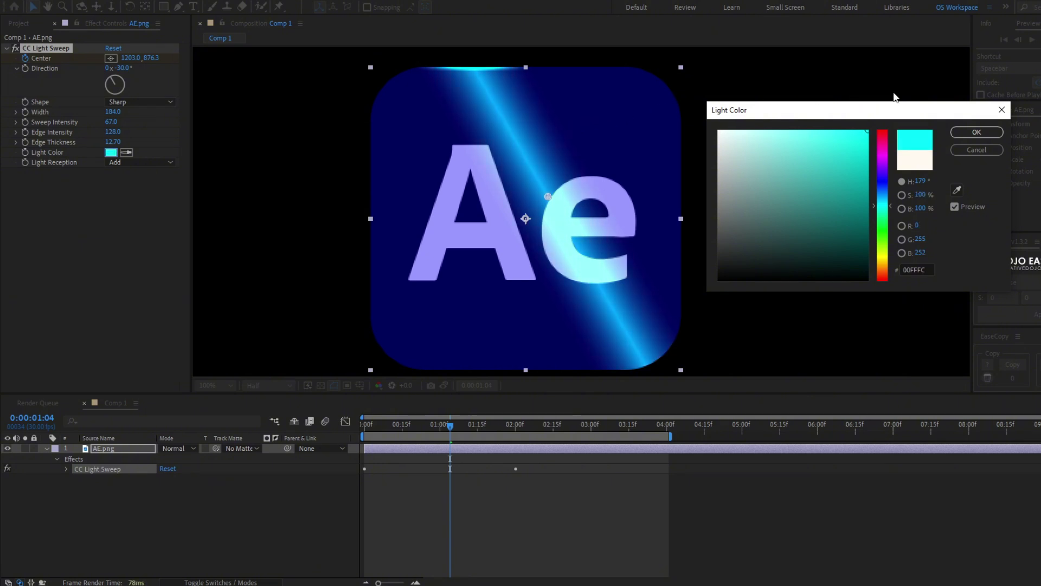
drag(885, 207, 886, 201)
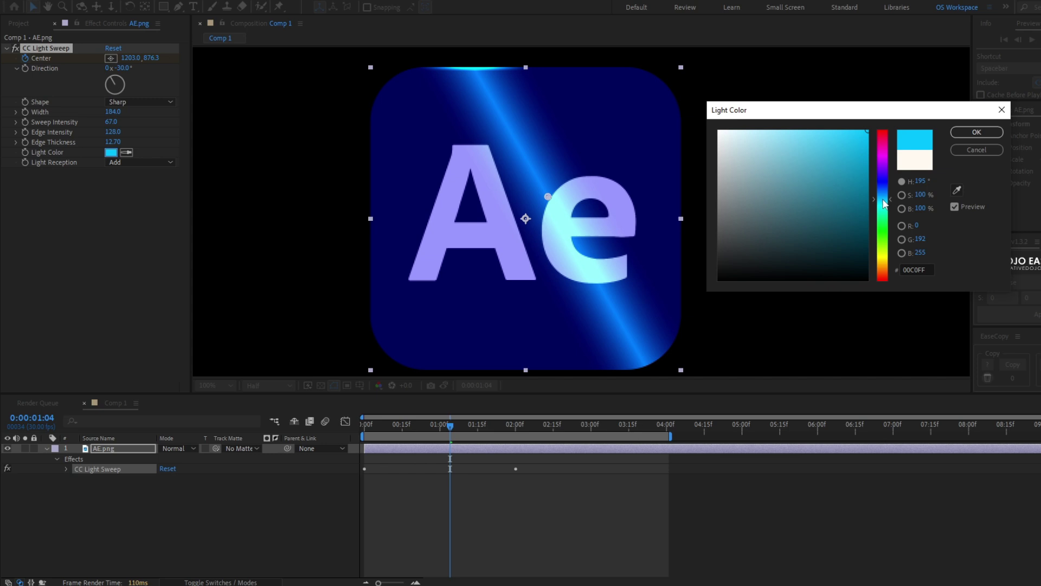
click(977, 132)
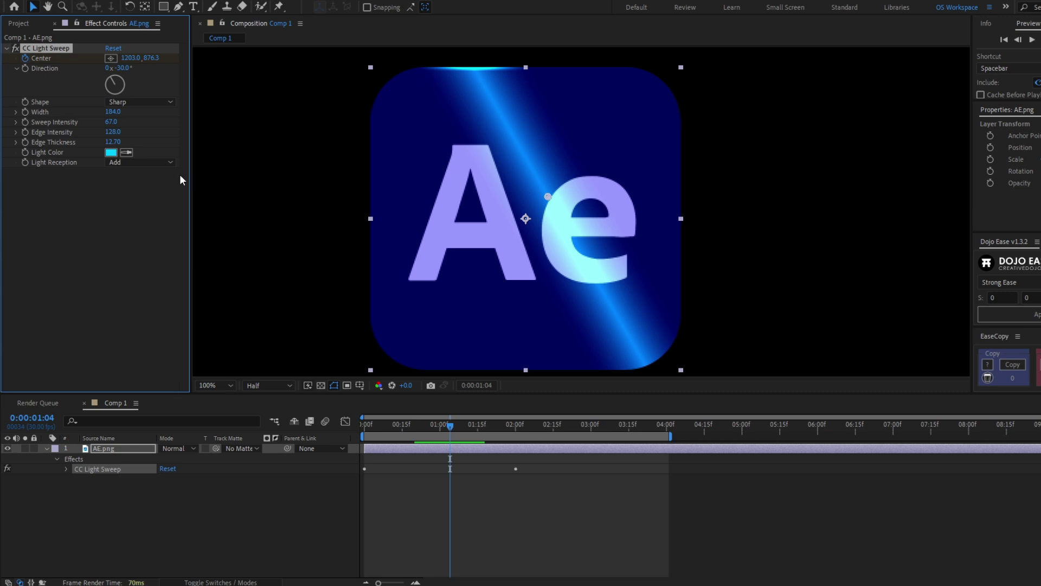
Step: Set the sweep's Light Reception to Cutout so only the light streak is rendered
click(142, 162)
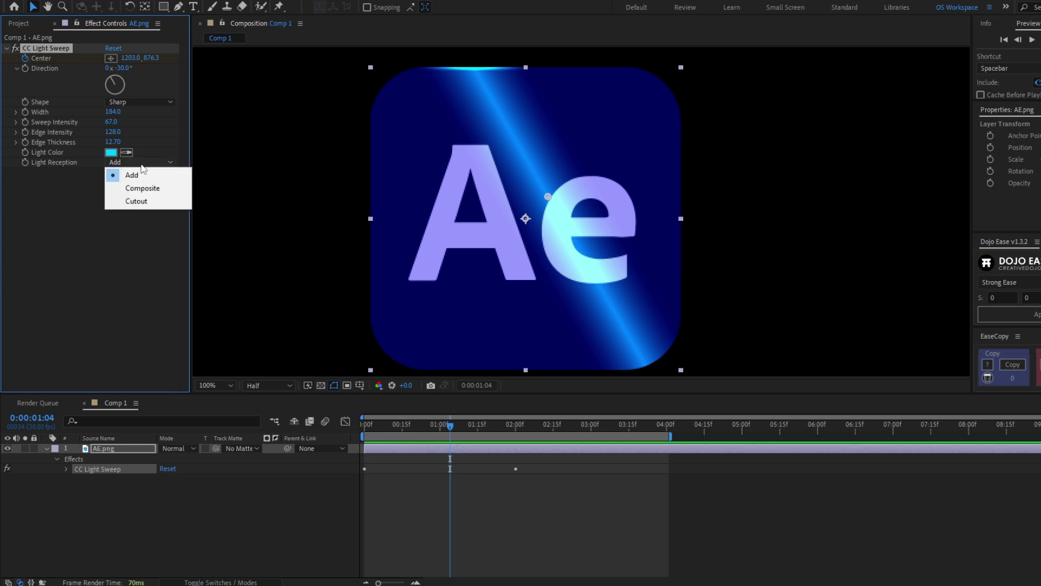
click(140, 201)
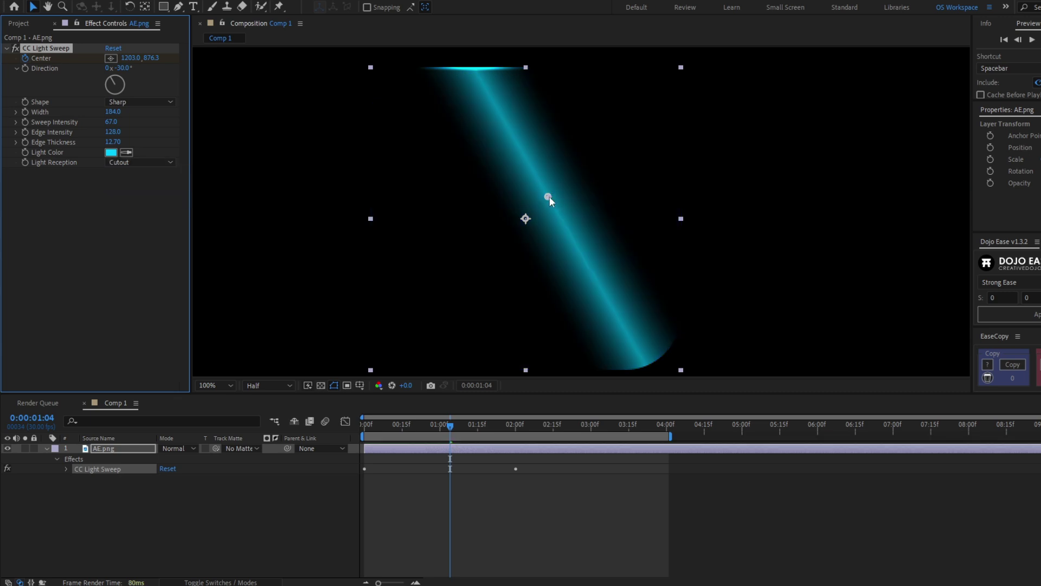
drag(548, 197, 581, 191)
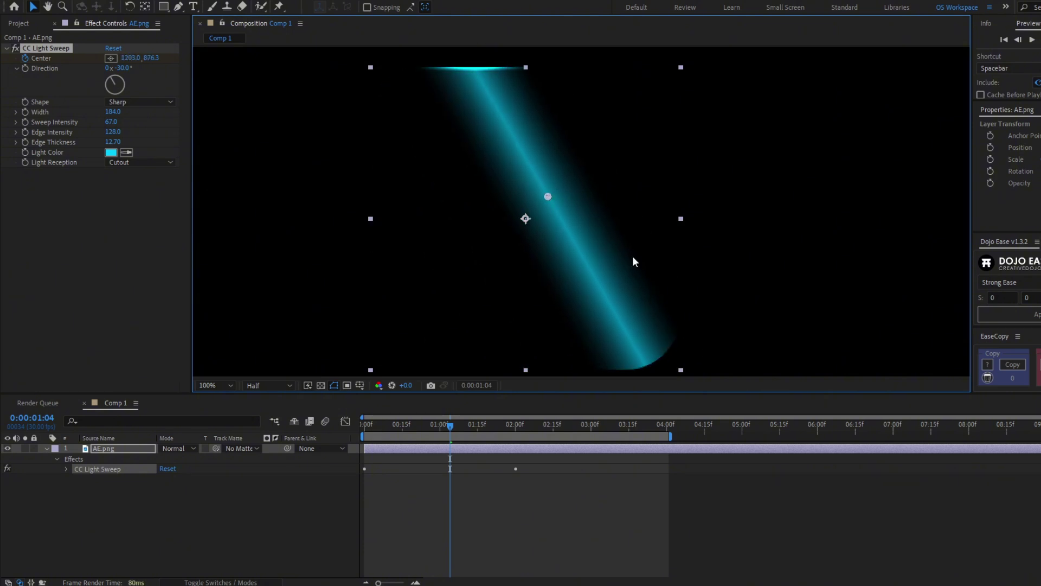
Step: Duplicate the AE.png layer and delete the CC Light Sweep effect from the lower copy
click(107, 450)
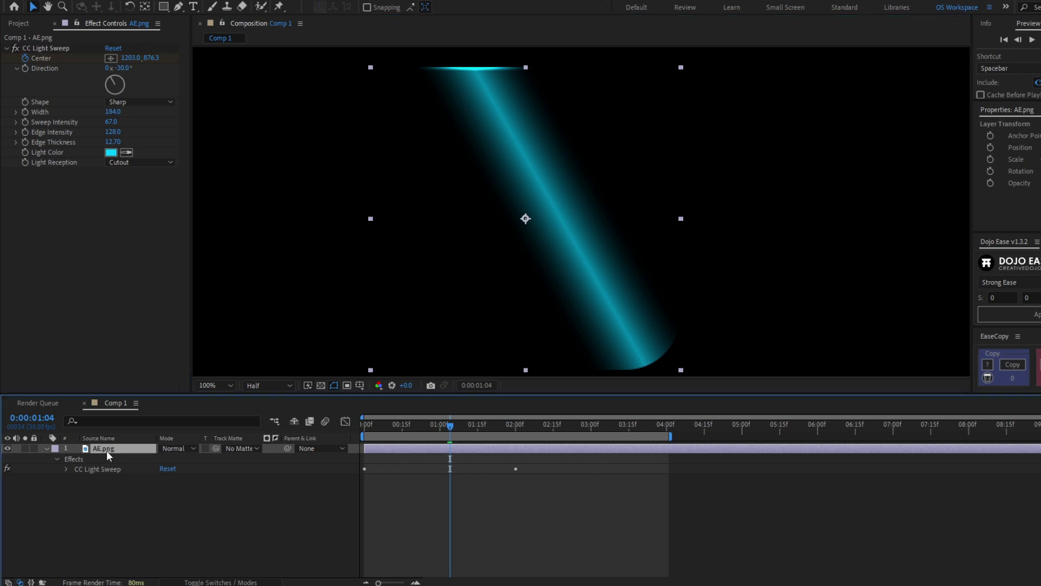
key(ctrl+d)
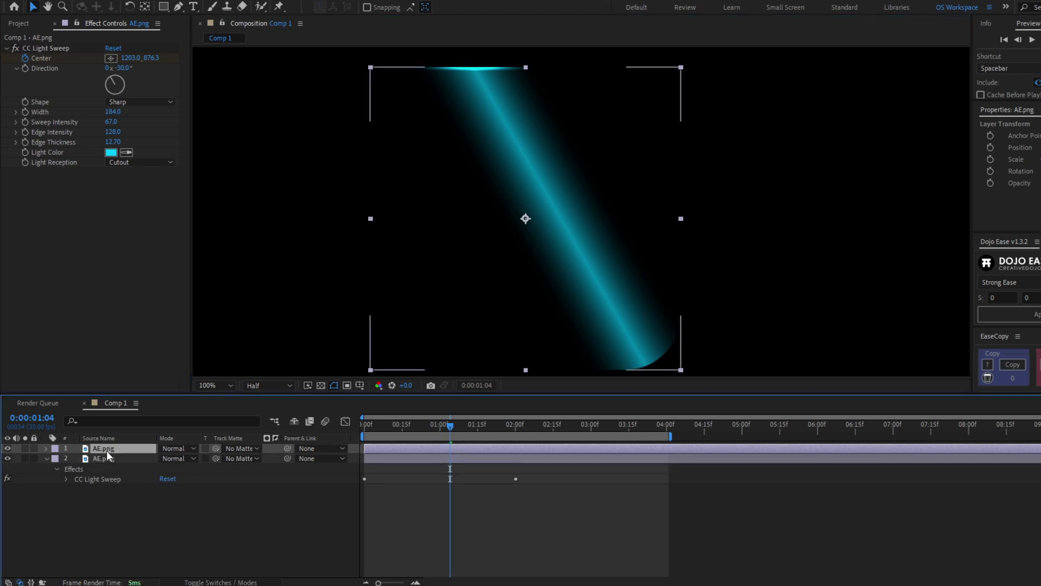
click(107, 459)
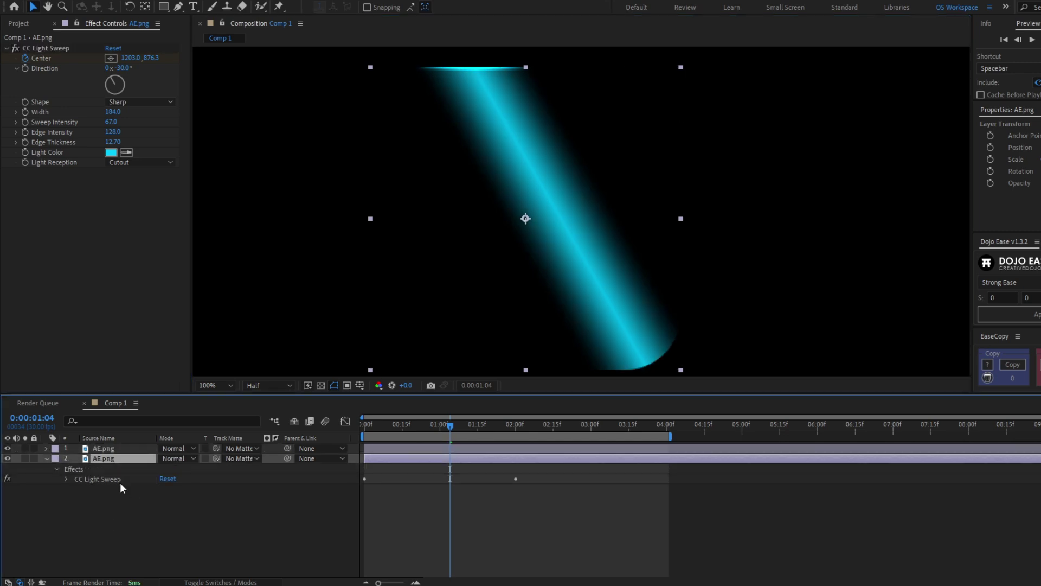
click(59, 48)
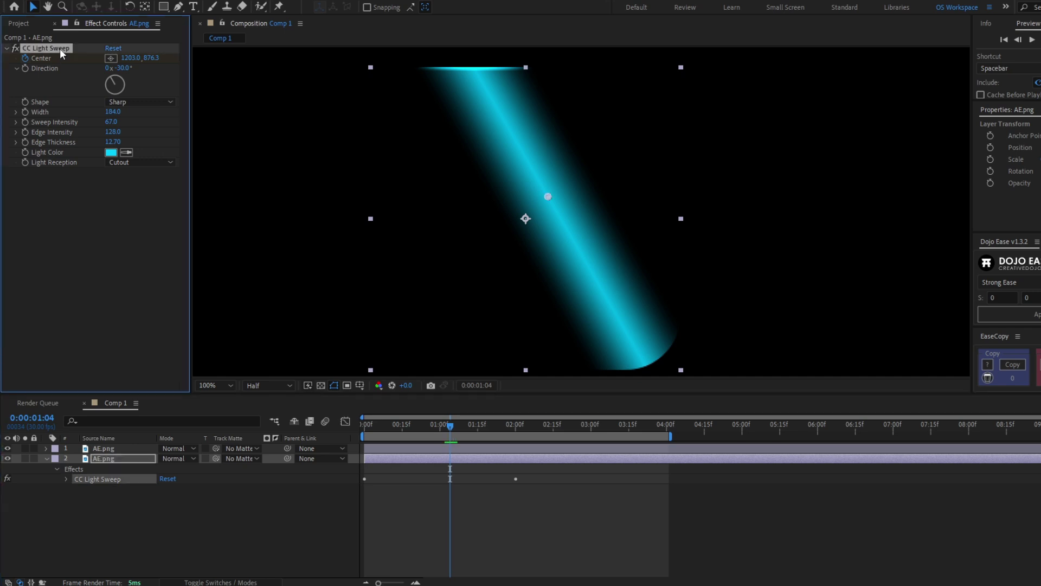
key(Delete)
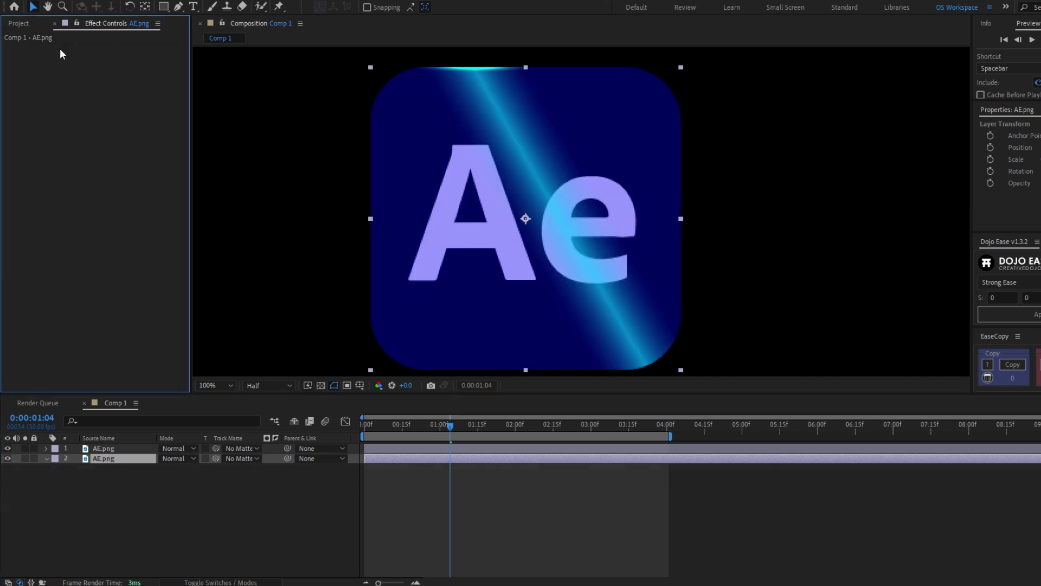
Step: Try the upper AE.png layer as track matte for the lower copy, re-enable the upper layer's visibility and scrub through the sweep
click(231, 459)
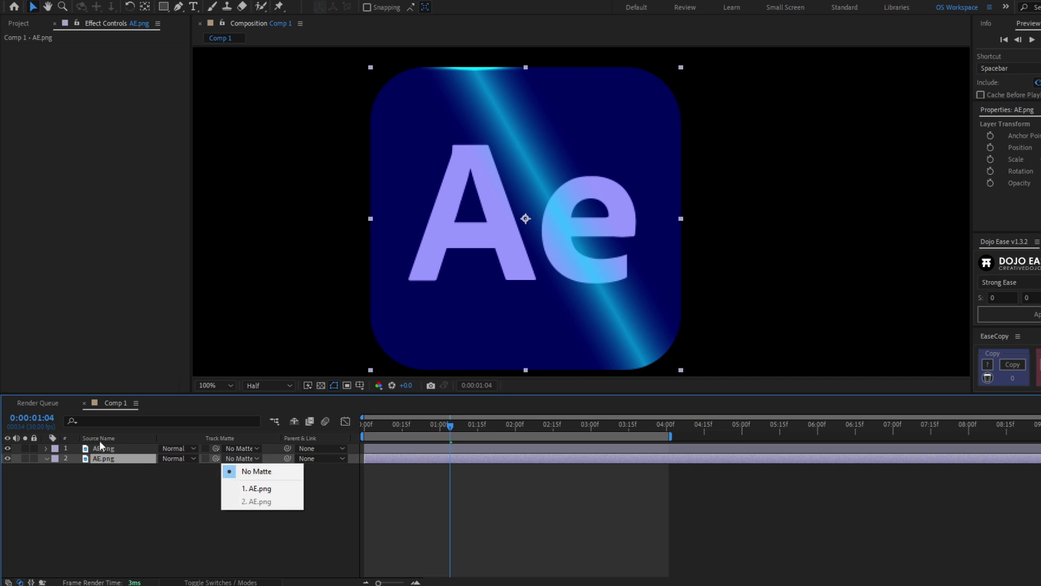
click(253, 489)
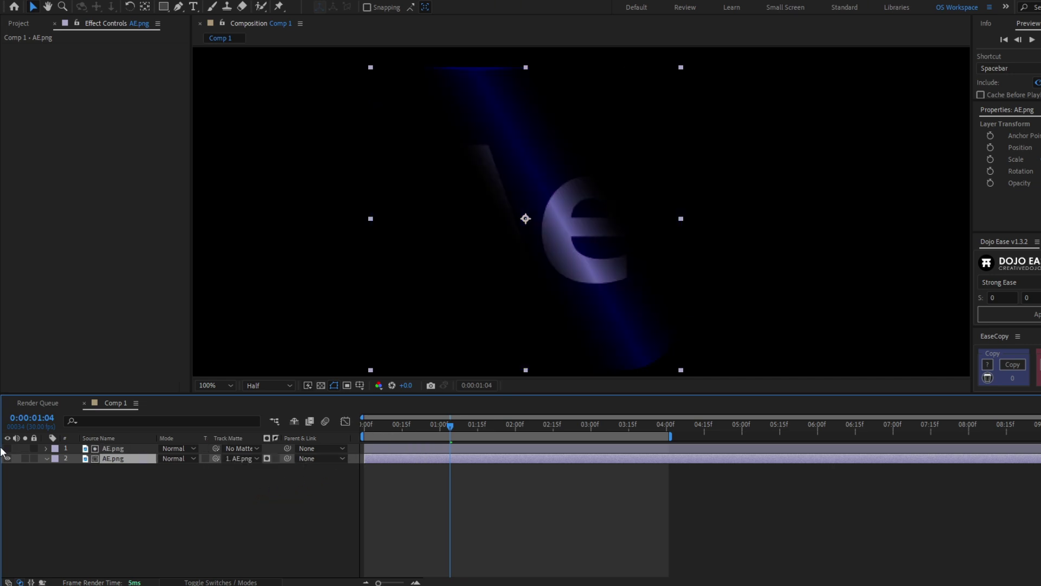
click(103, 449)
click(7, 448)
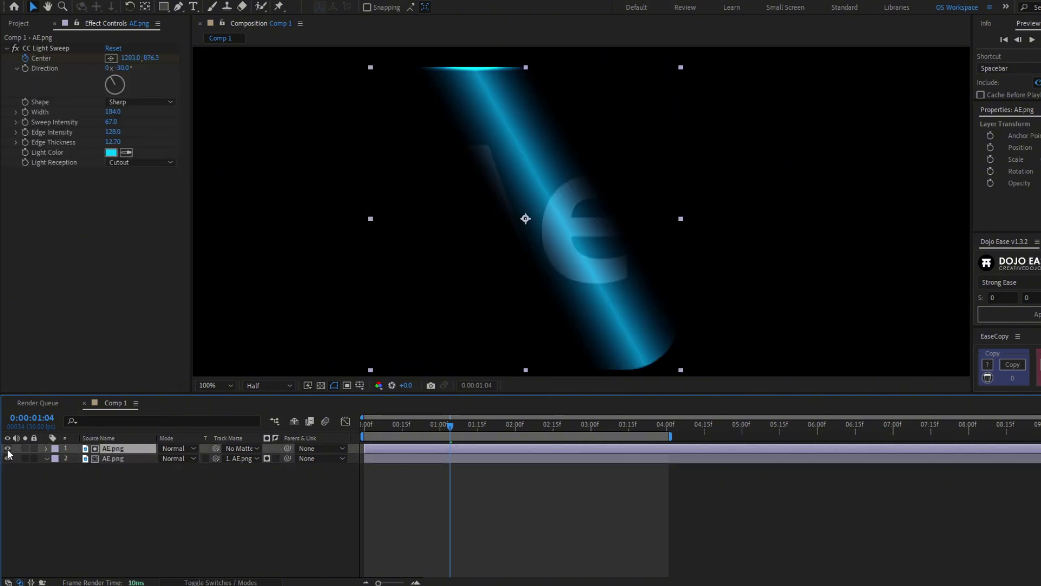
click(457, 516)
click(421, 432)
drag(421, 432, 342, 462)
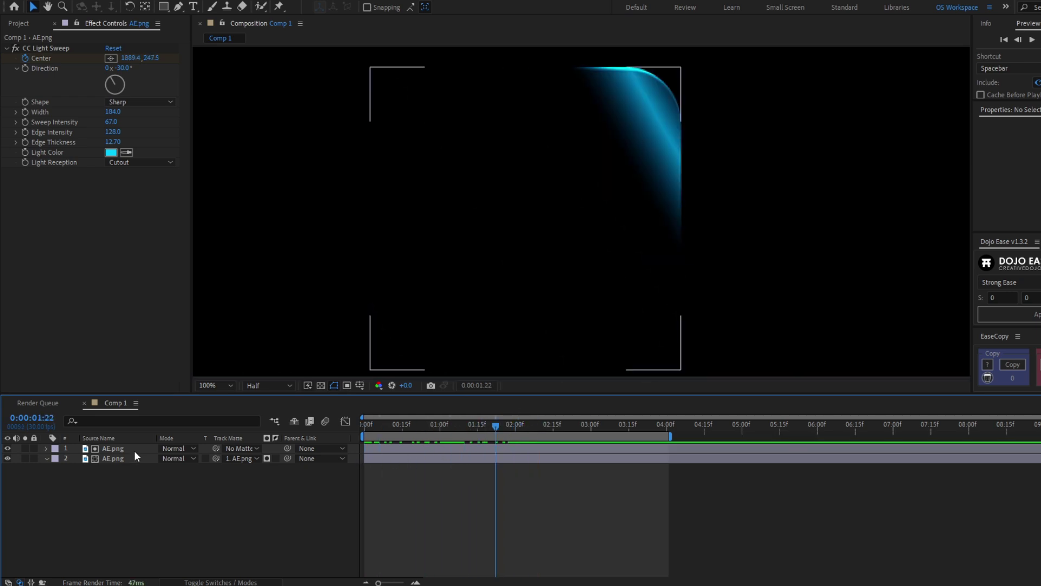
Step: Delete the lower AE.png copy and set the remaining layer's Light Reception to Add
click(132, 458)
key(Delete)
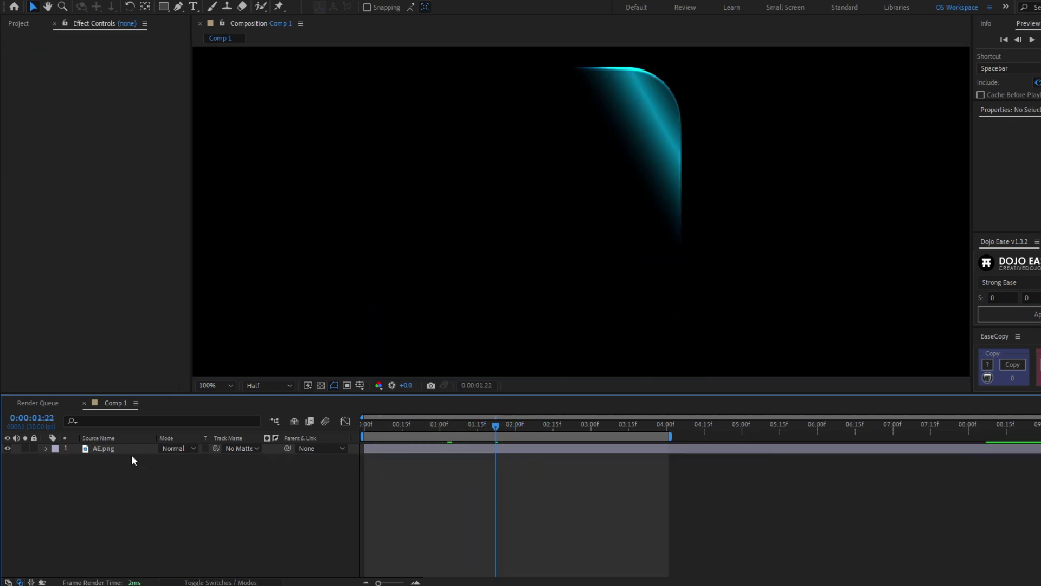
click(131, 450)
click(140, 163)
click(138, 177)
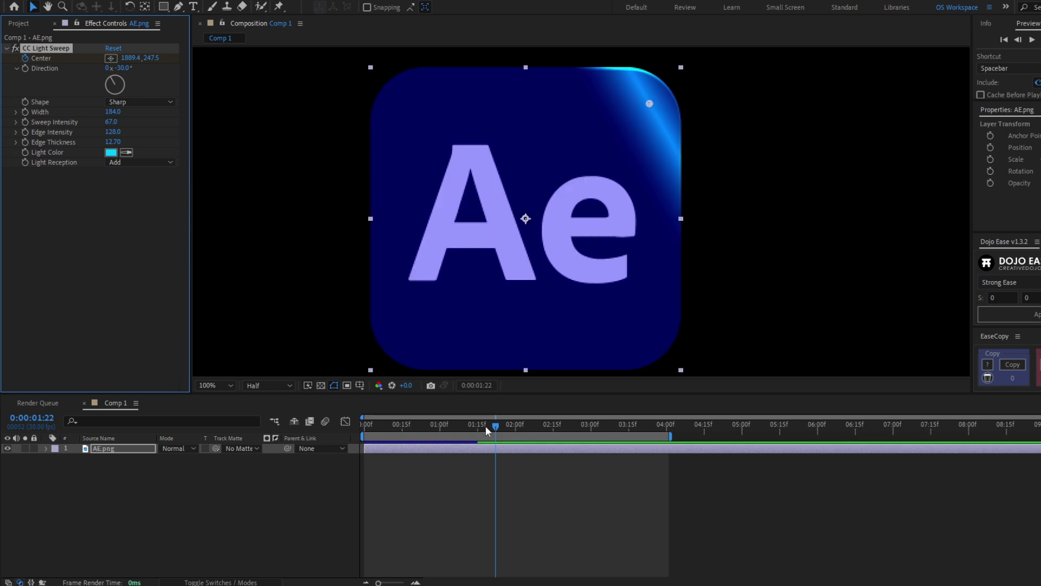
Step: At 0:00:01:00, try rotating the light sweep's Direction angle and return it to -30°
drag(485, 425, 440, 444)
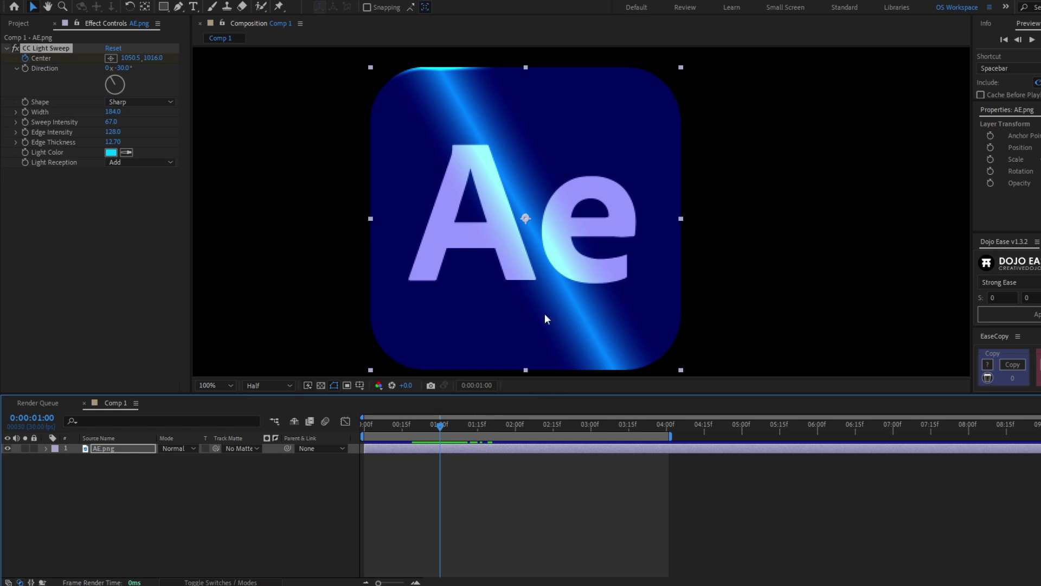
click(106, 84)
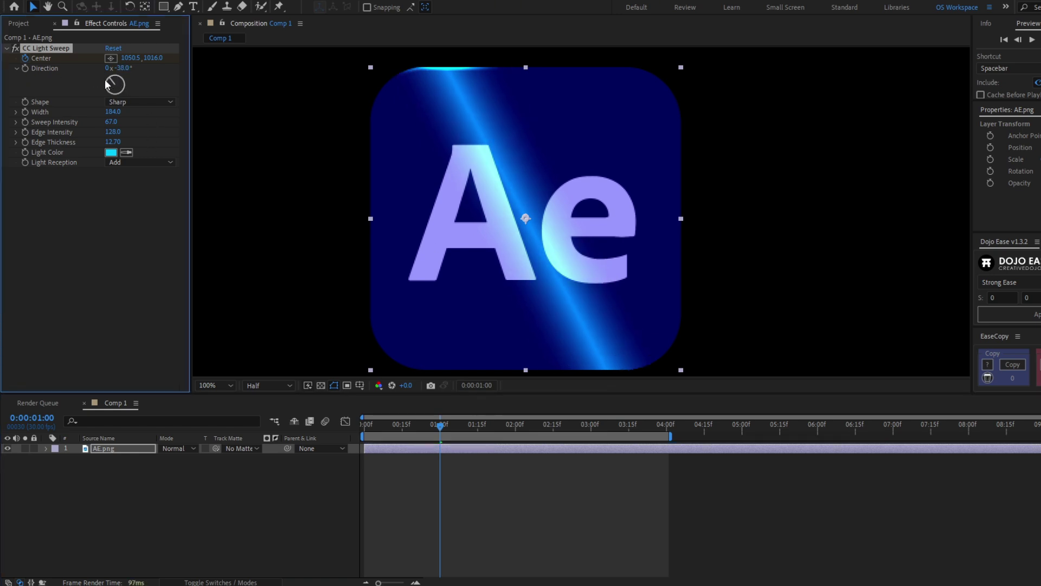
drag(107, 84, 5, 69)
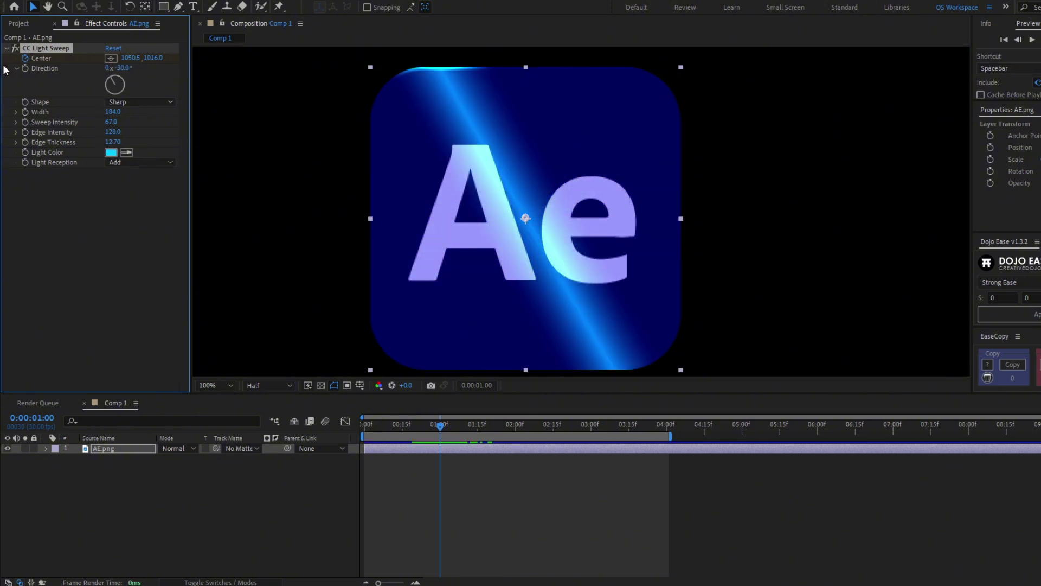
Step: Keyframe the sweep's Direction at 0:00:00:00 and give it one full revolution at 0:00:02:00
key(u)
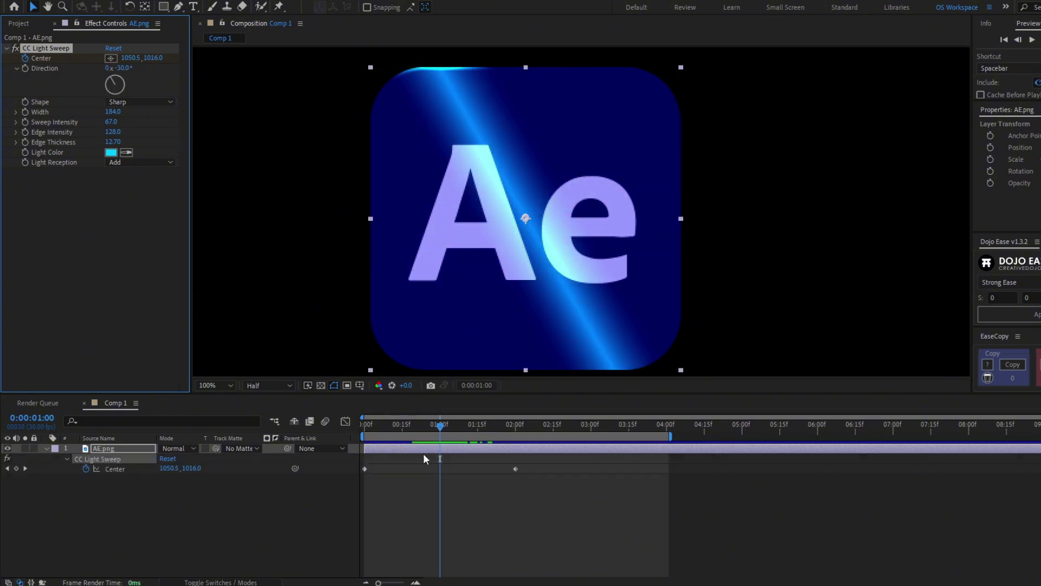
drag(404, 425, 365, 425)
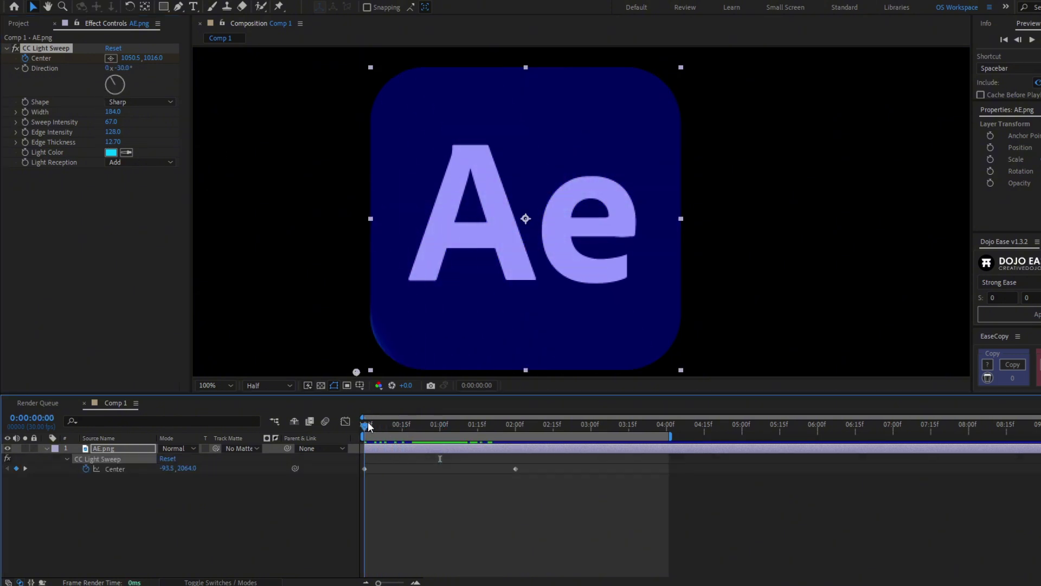
click(25, 69)
click(25, 468)
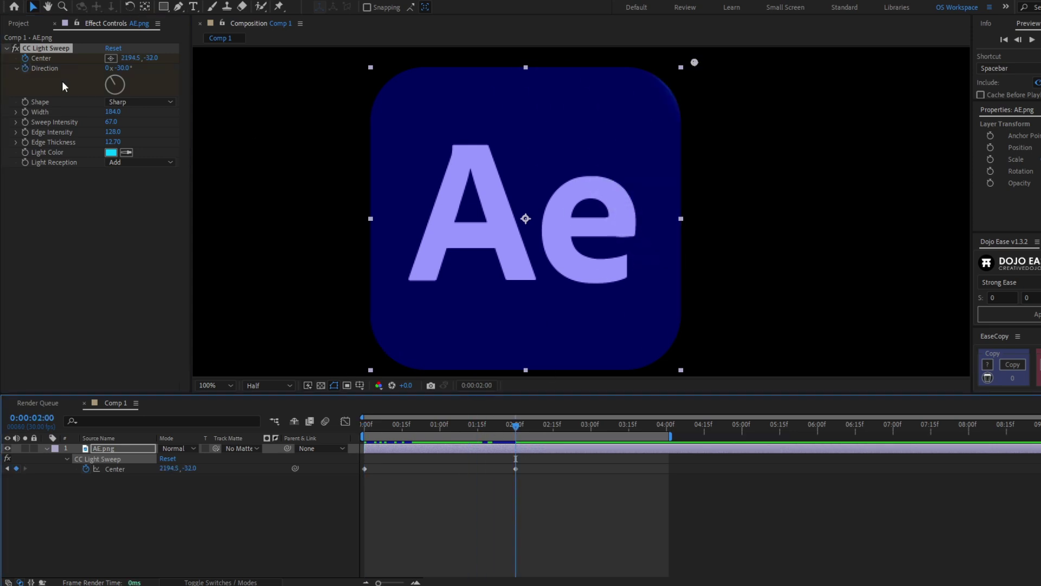
click(107, 69)
text(1)
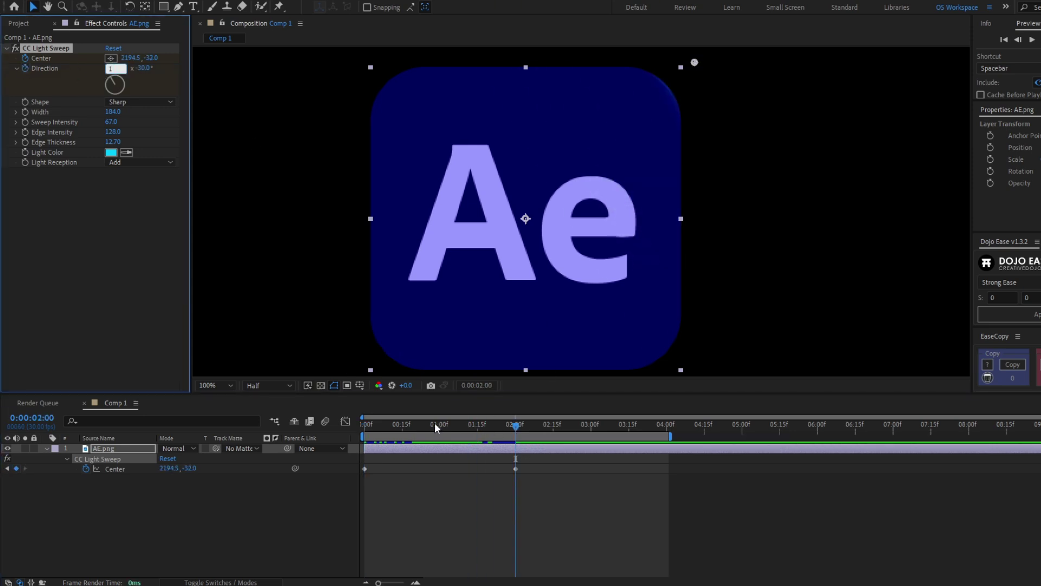
click(541, 515)
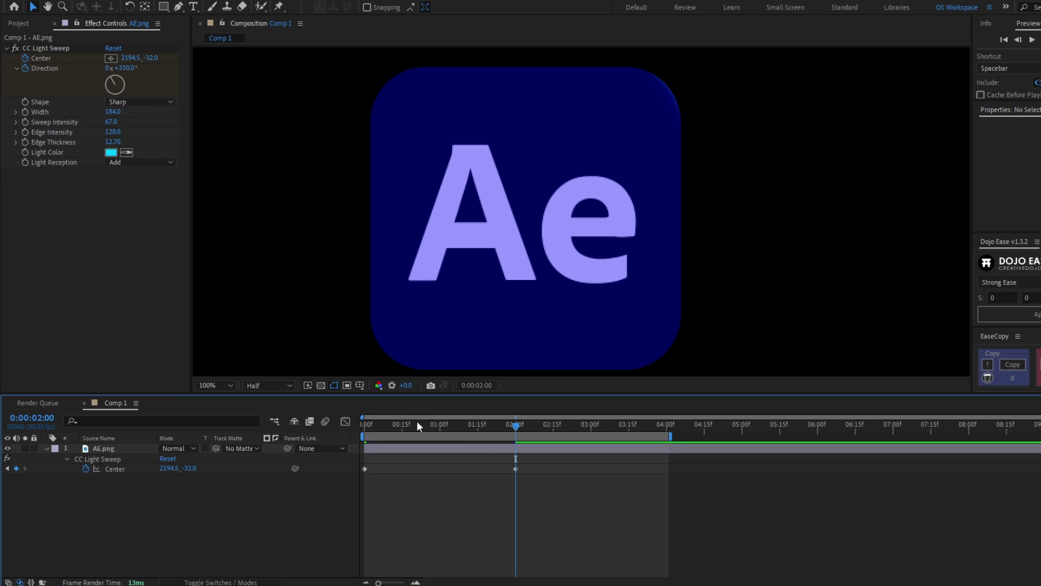
Step: Play back the rotating sweep from the start and remove the Direction animation
drag(421, 428, 364, 427)
key(space)
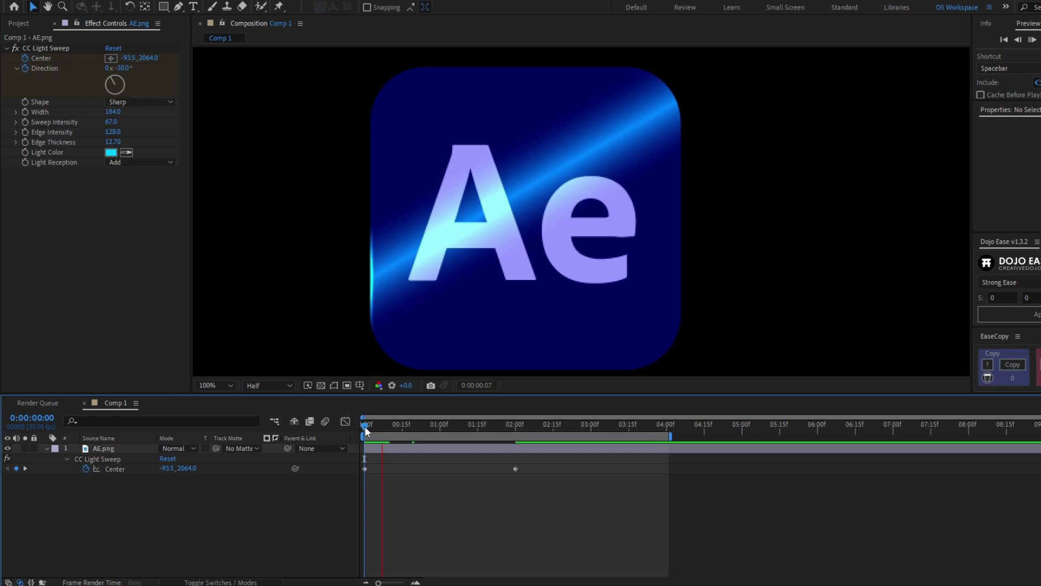
key(space)
key(space)
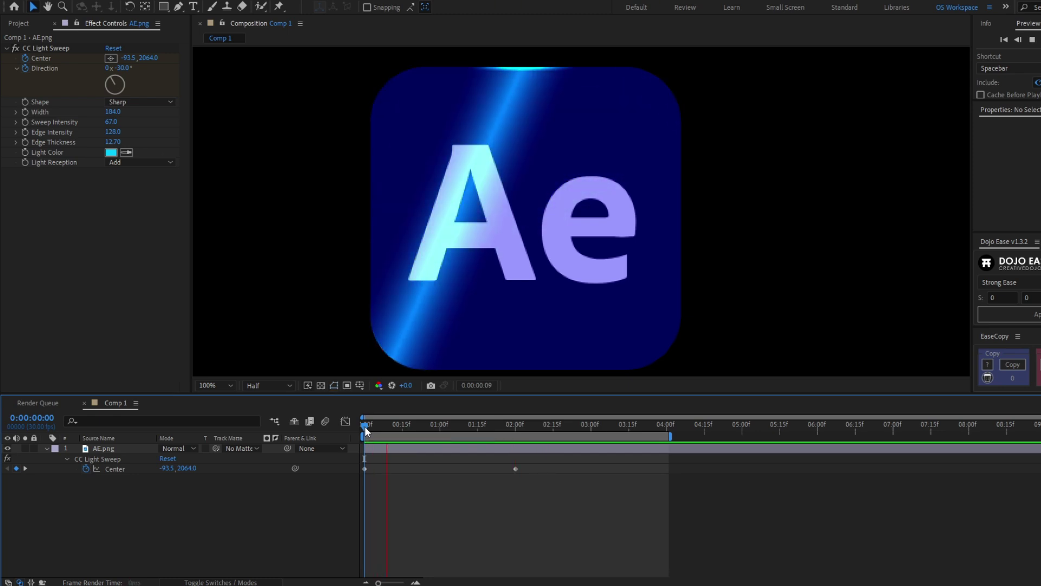
key(space)
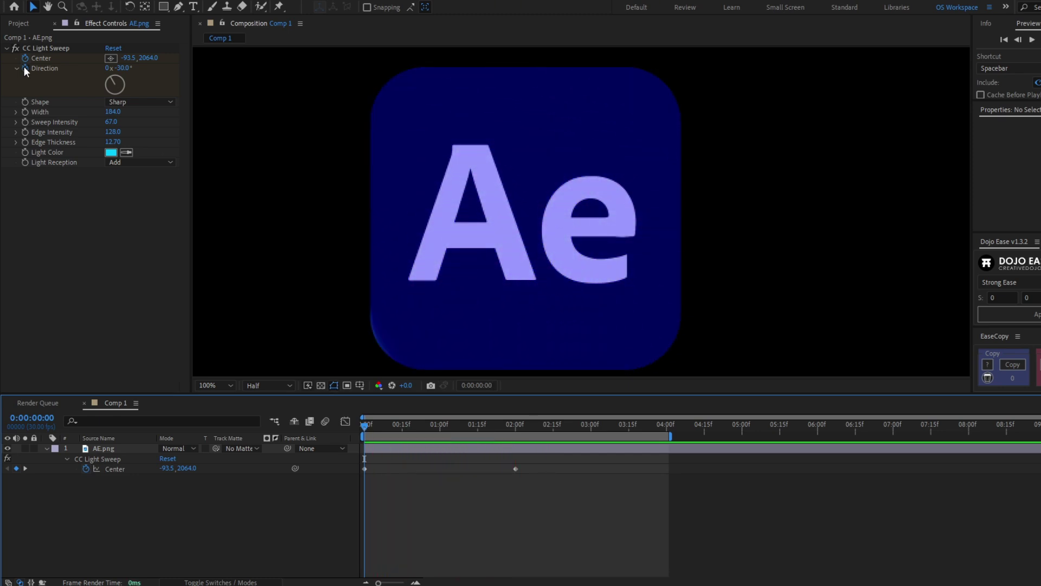
click(46, 48)
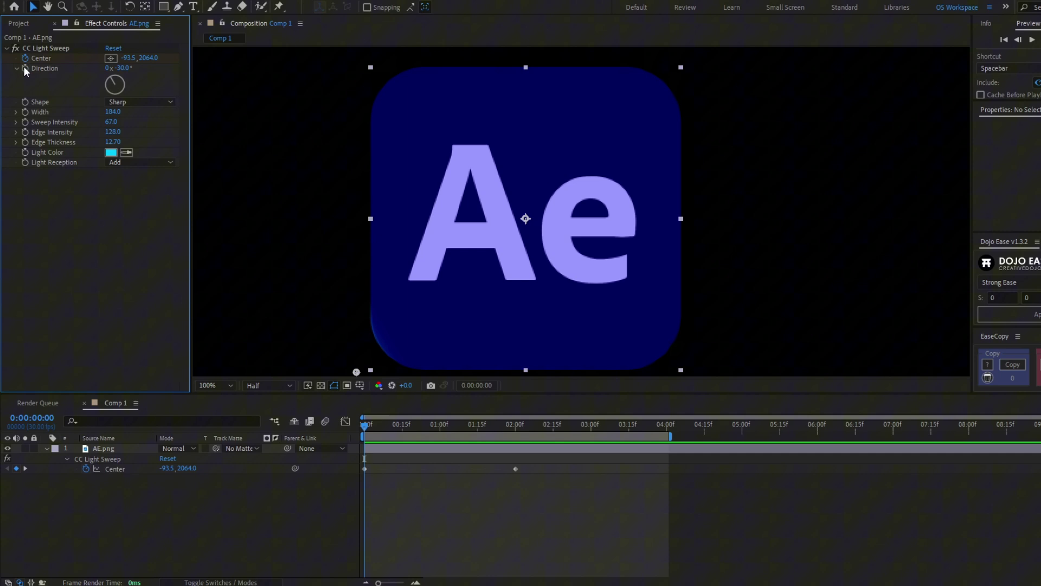
Step: Select the AE.png layer, magnify the logo's lower-left corner to 200% and set the preview resolution to Full
click(383, 448)
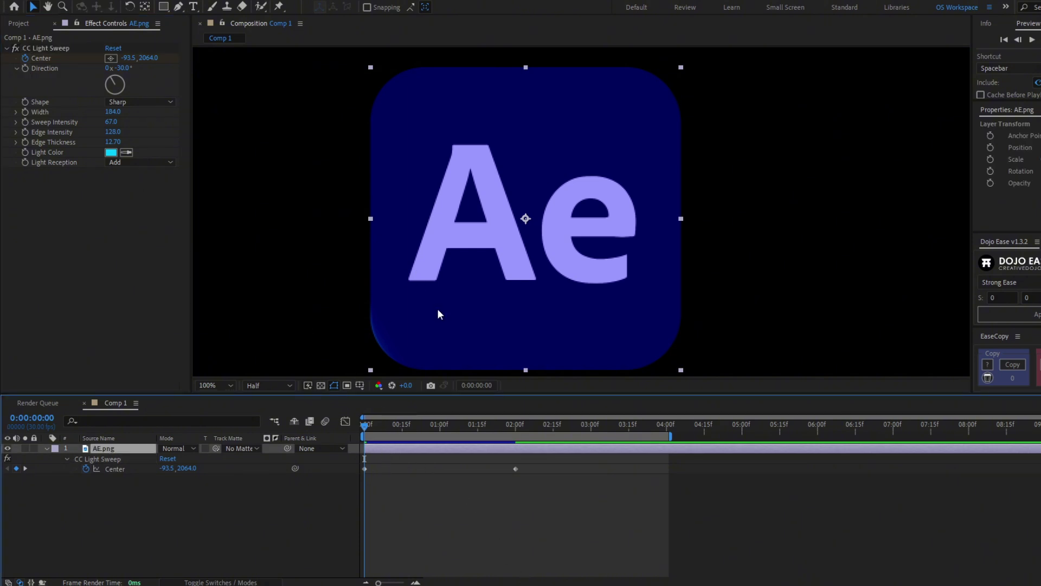
drag(437, 309, 495, 212)
drag(390, 291, 435, 270)
scroll(462, 257, up, 1)
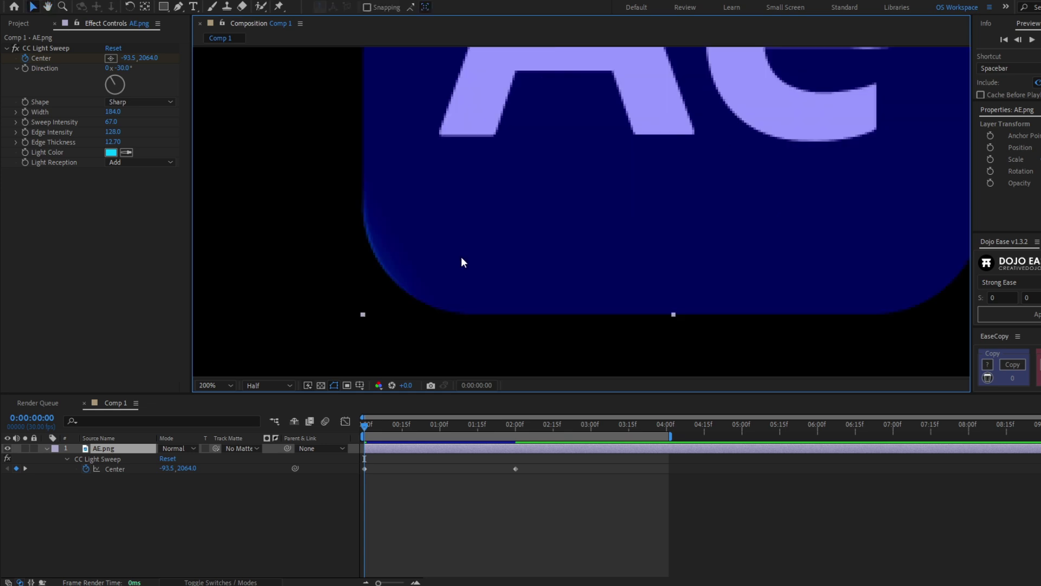
click(273, 386)
click(271, 409)
Step: Move the first Center keyframe's point farther outside the logo's lower-left corner, to about -209.5, 2142
key(space)
drag(349, 262, 397, 264)
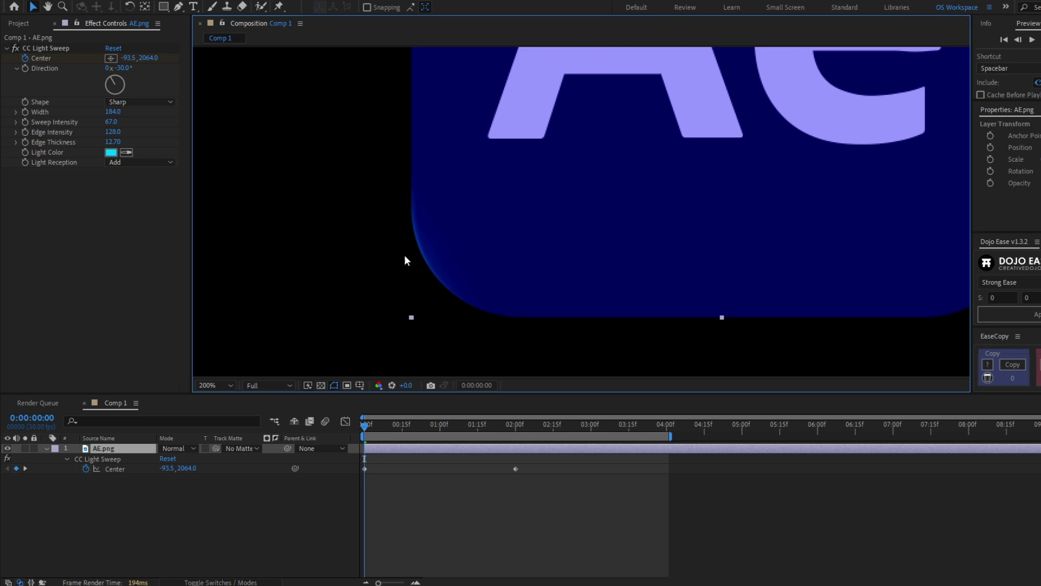
click(365, 469)
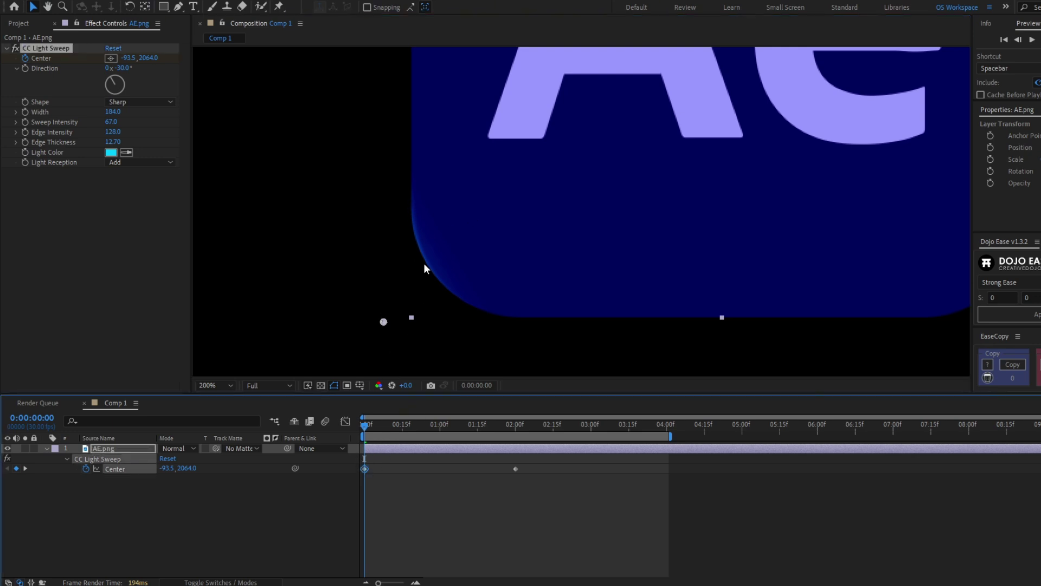
drag(384, 317, 350, 340)
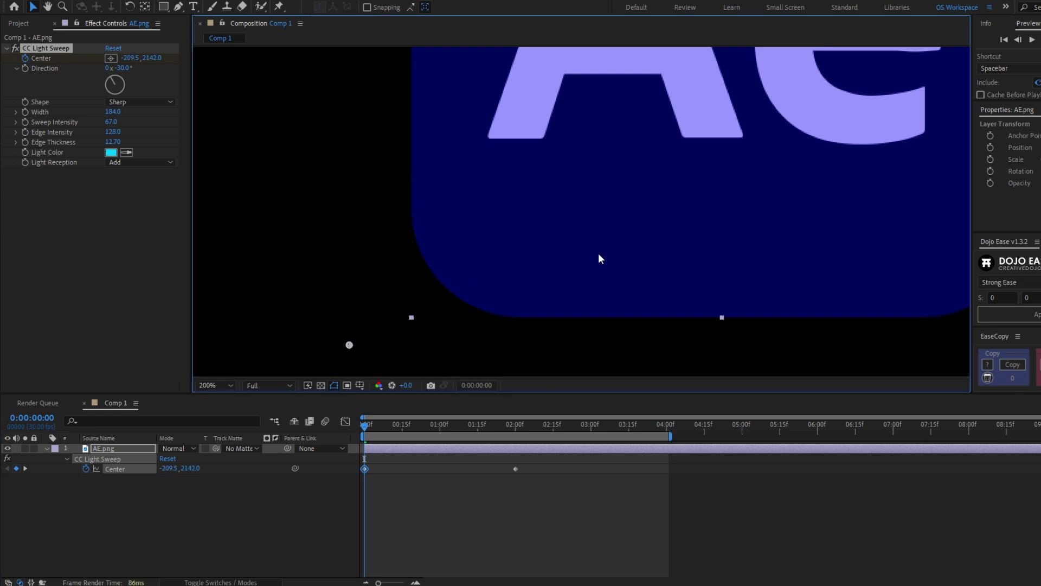
Step: At 0:00:02:00, move the sweep's Center point farther beyond the logo's upper-right corner, to about 2286.5, -92
scroll(658, 206, down, 2)
drag(653, 211, 530, 328)
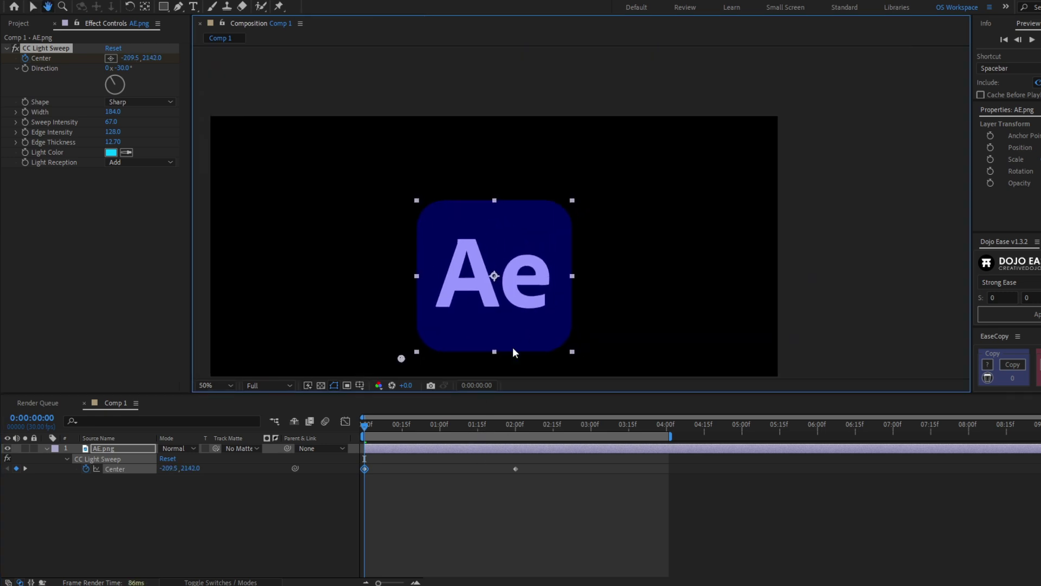
click(483, 430)
key(k)
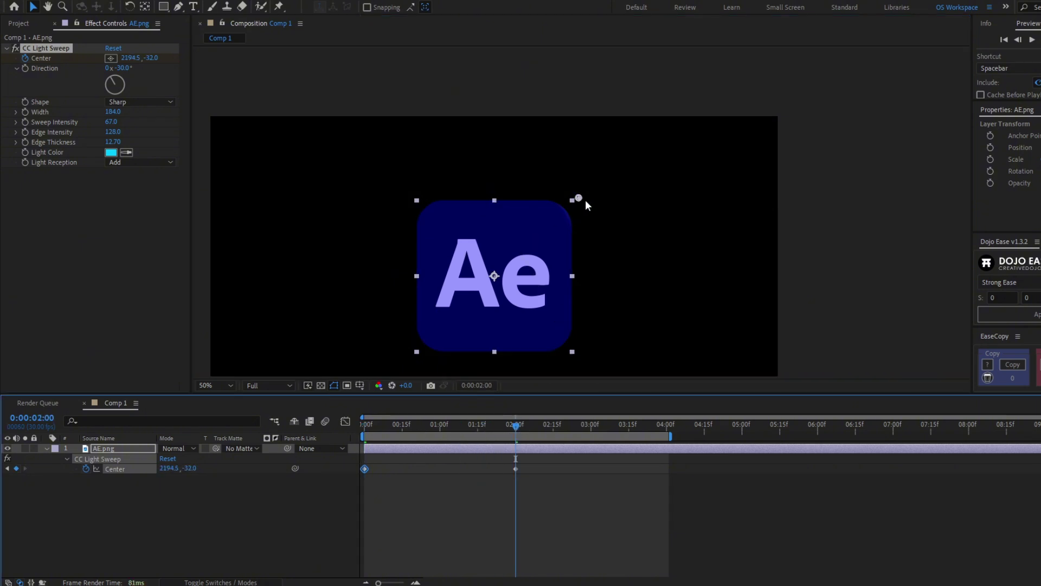
scroll(584, 199, up, 2)
key(period)
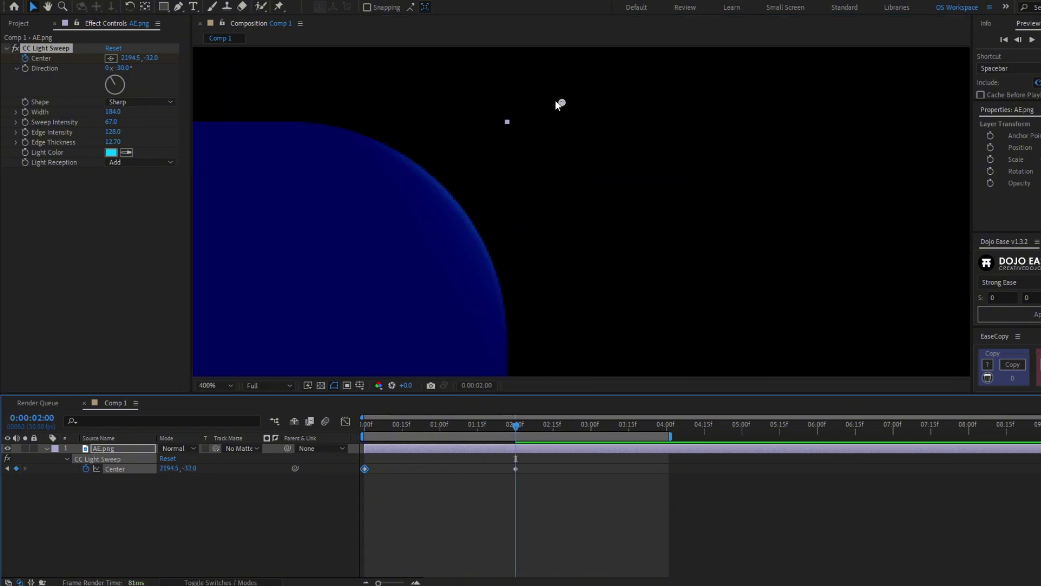
drag(561, 103, 617, 66)
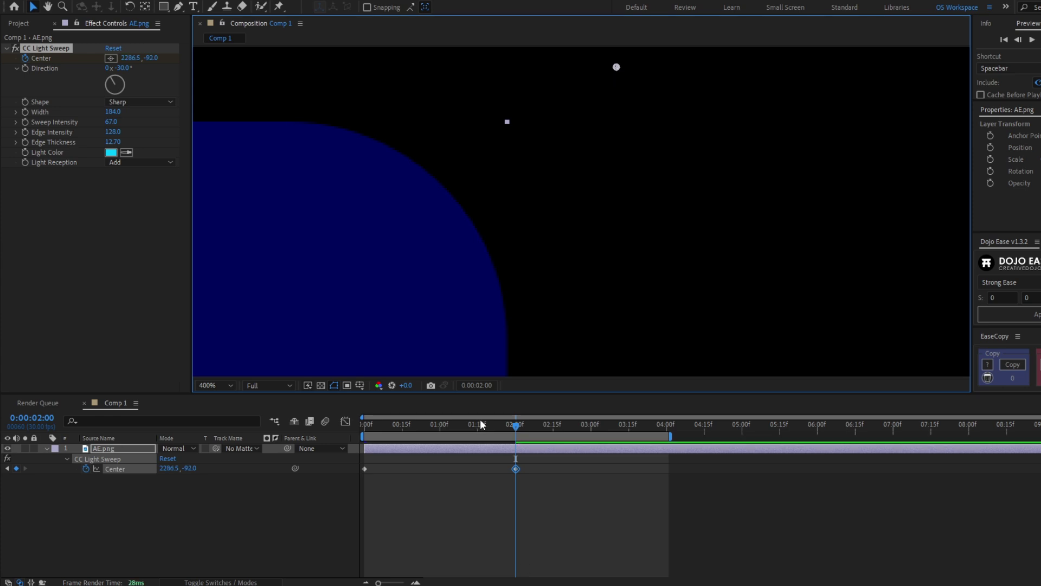
Step: Apply Easy Ease to both Center keyframes and play back the light sweep from the start
drag(513, 426, 376, 430)
drag(375, 431, 349, 490)
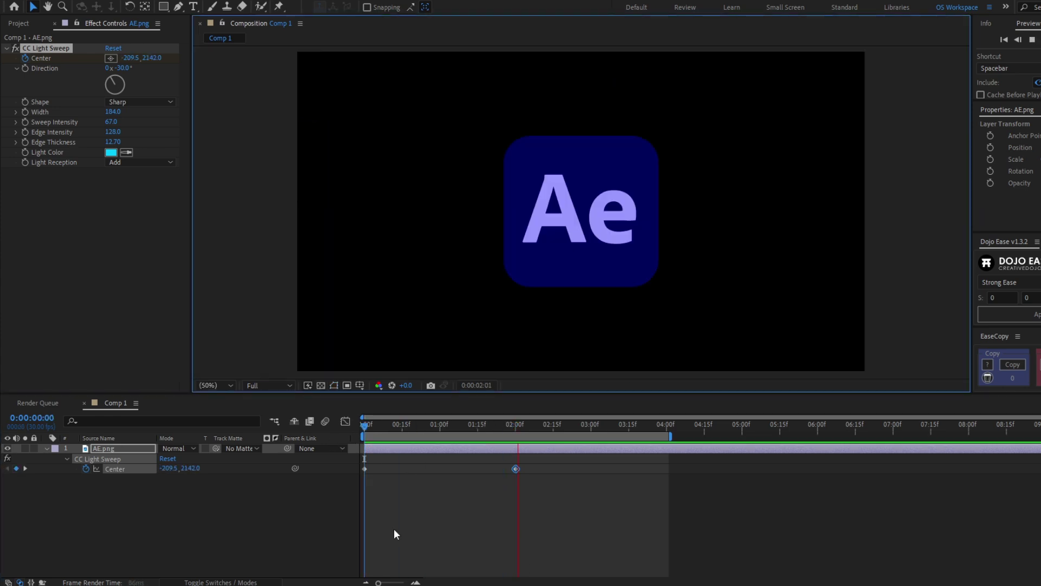
key(F9)
key(space)
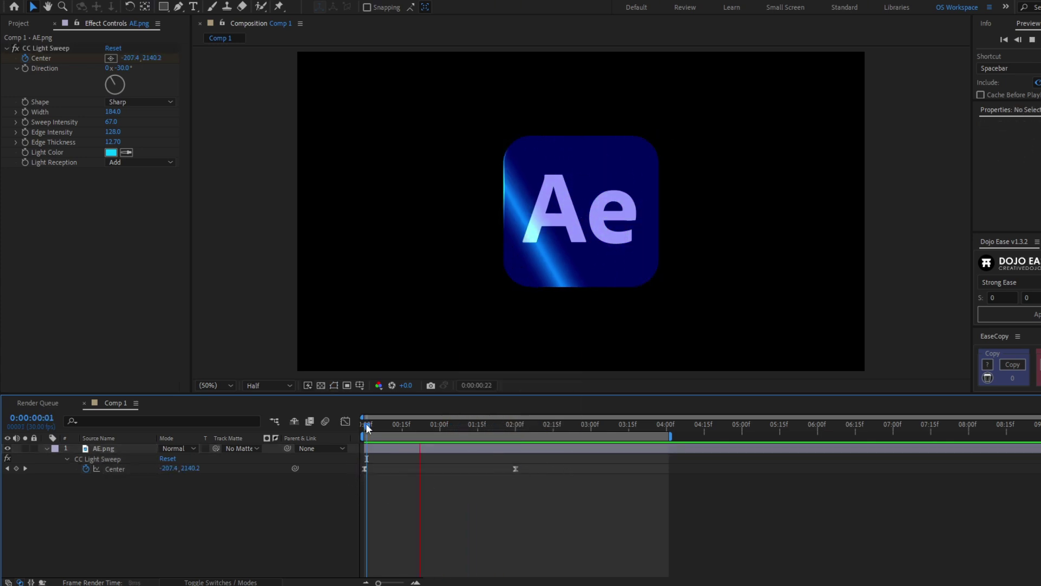